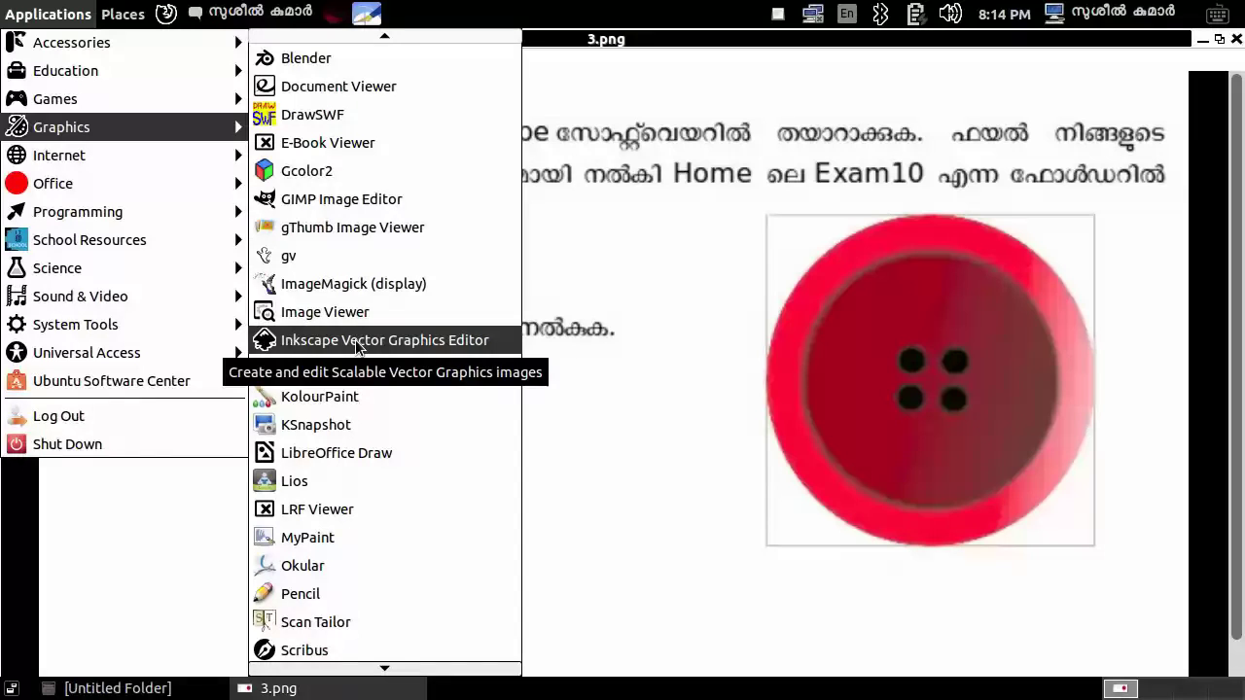
# Open Inkscape and draw a dark red circle about 538 px across on the page.
pyautogui.click(356, 339)
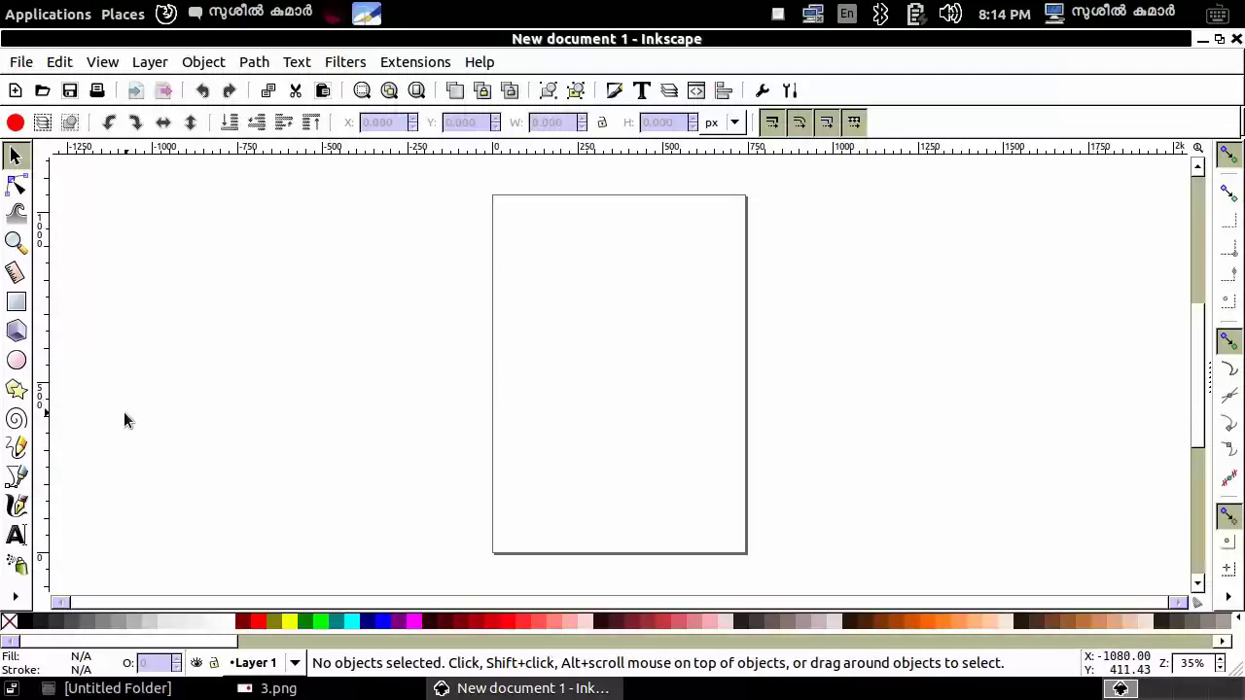
pyautogui.click(16, 362)
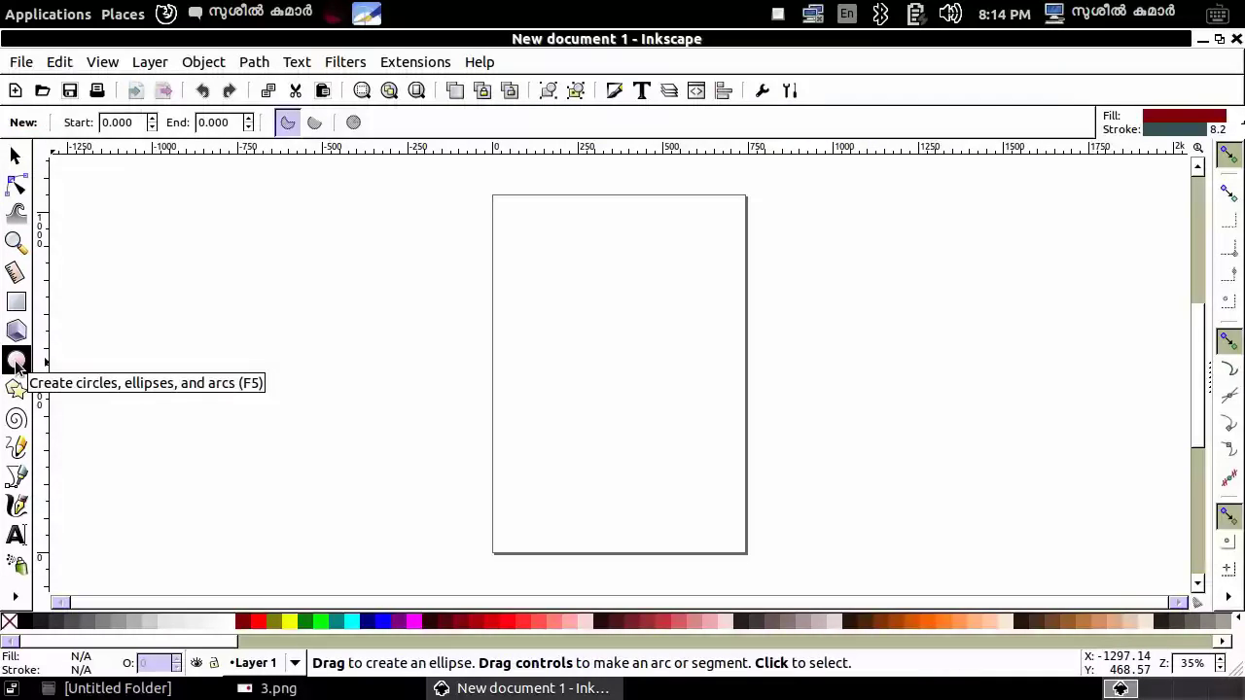
pyautogui.keyDown('ctrl'); pyautogui.scroll(1, 526, 291); pyautogui.keyUp('ctrl')
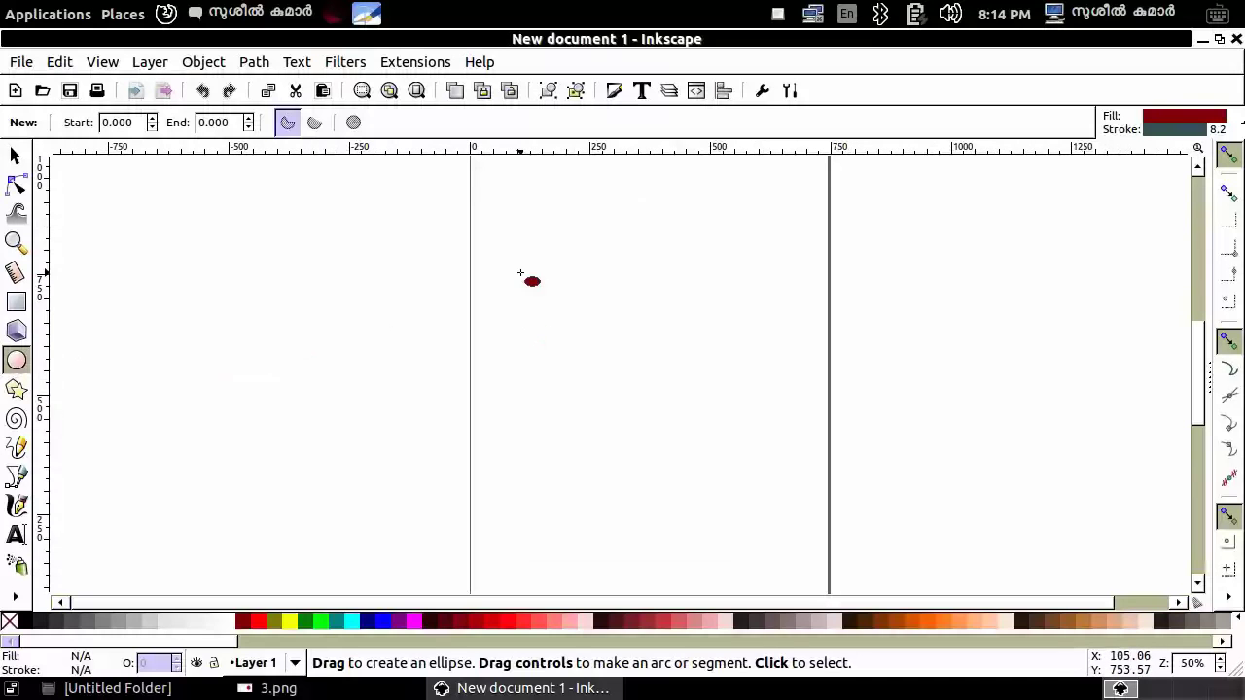
pyautogui.moveTo(535, 219); pyautogui.dragTo(793, 477)
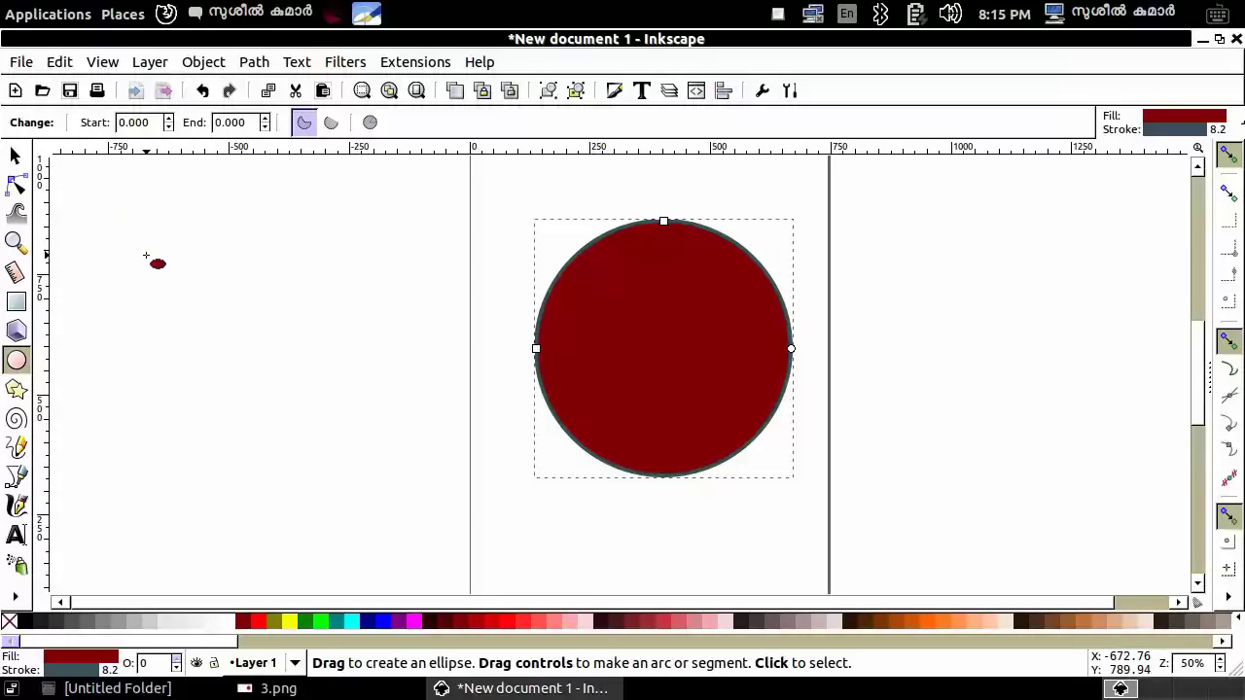
# Duplicate the dark red circle and fill the copy with bright green.
pyautogui.click(58, 61)
pyautogui.click(58, 61)
pyautogui.click(59, 62)
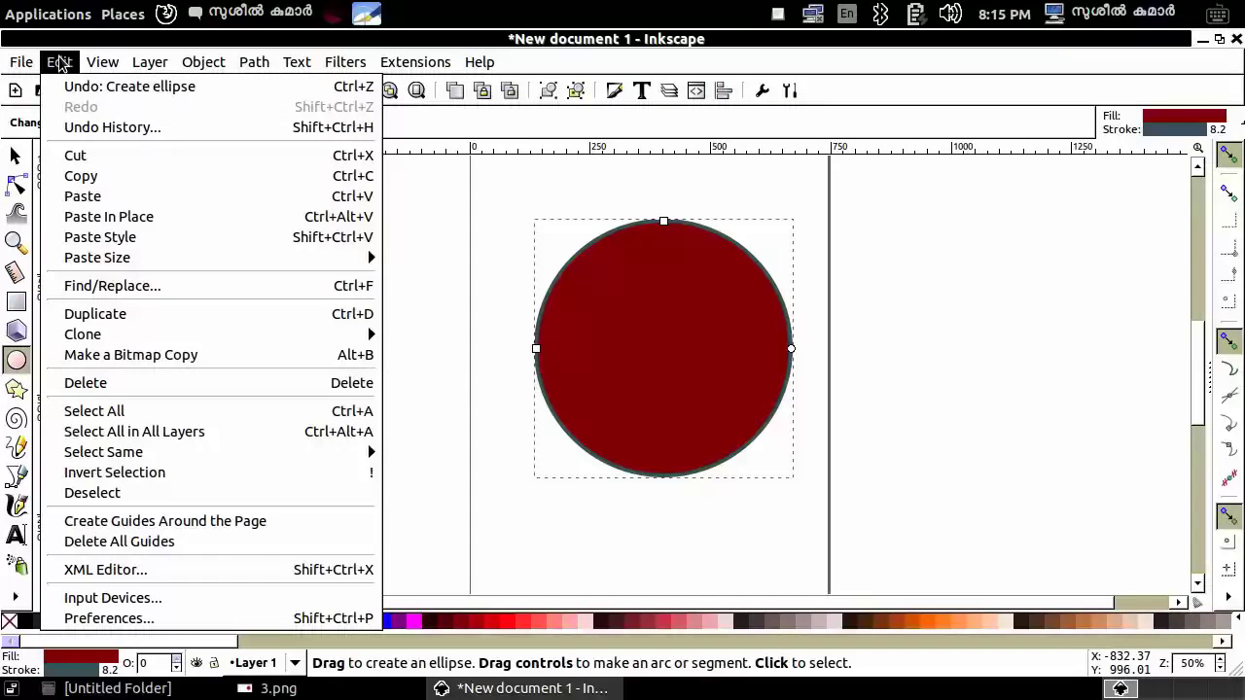
pyautogui.click(121, 309)
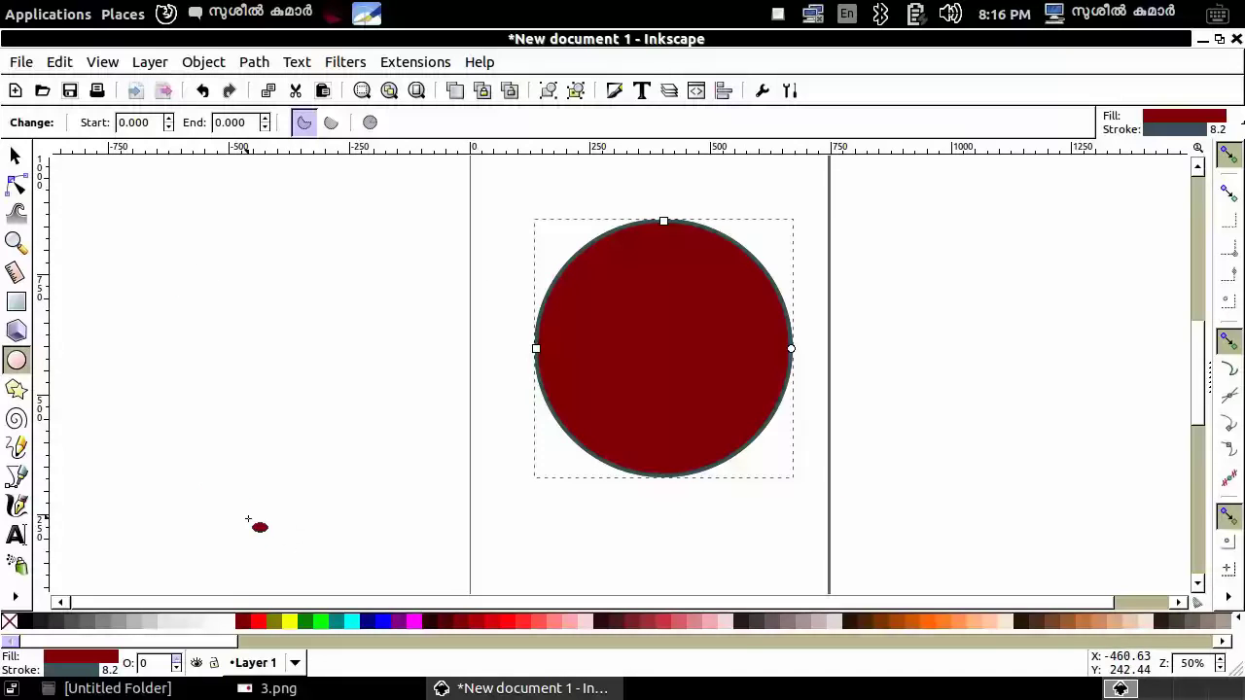
pyautogui.click(320, 621)
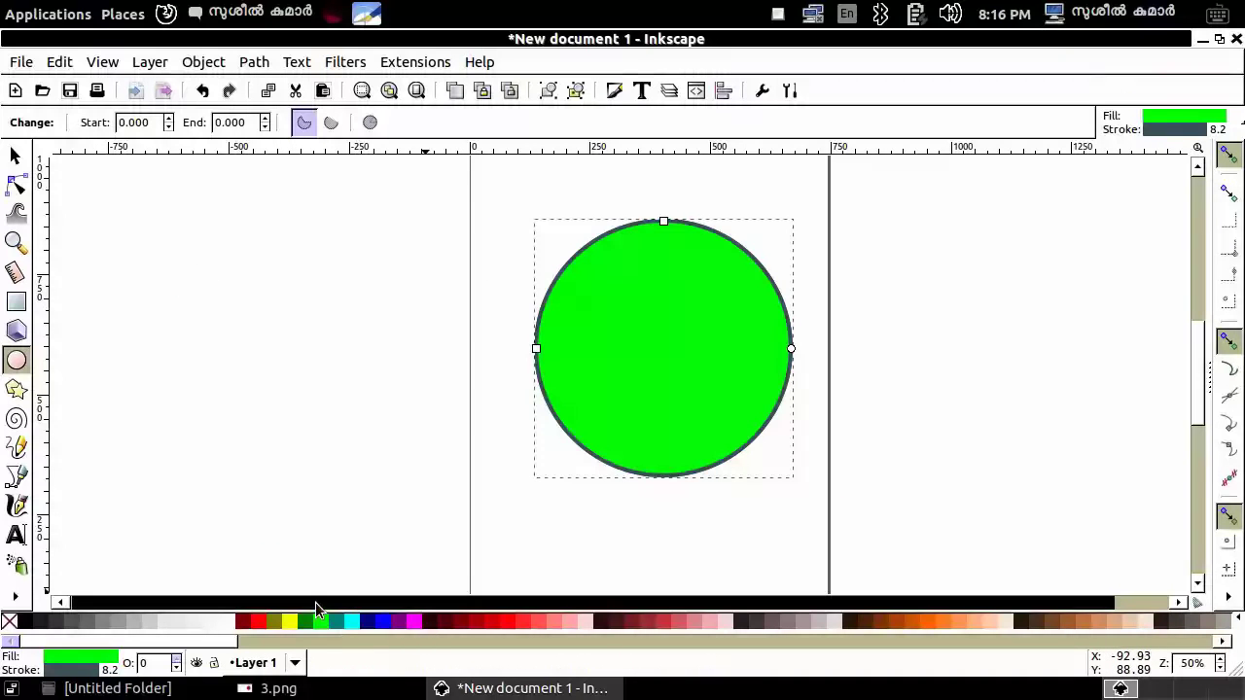
# Shrink the green circle about its centre to about 416 × 408 px, checking the proportions against the reference image 3.png.
pyautogui.click(15, 164)
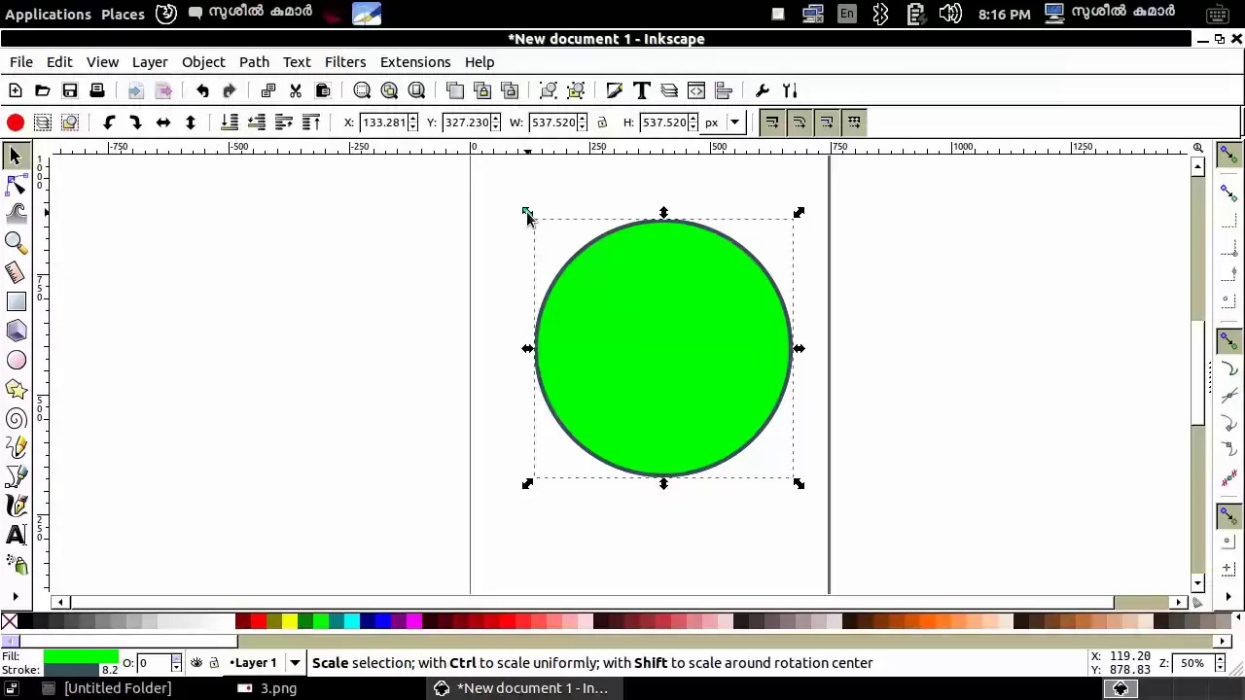
pyautogui.moveTo(525, 216); pyautogui.dragTo(556, 246)
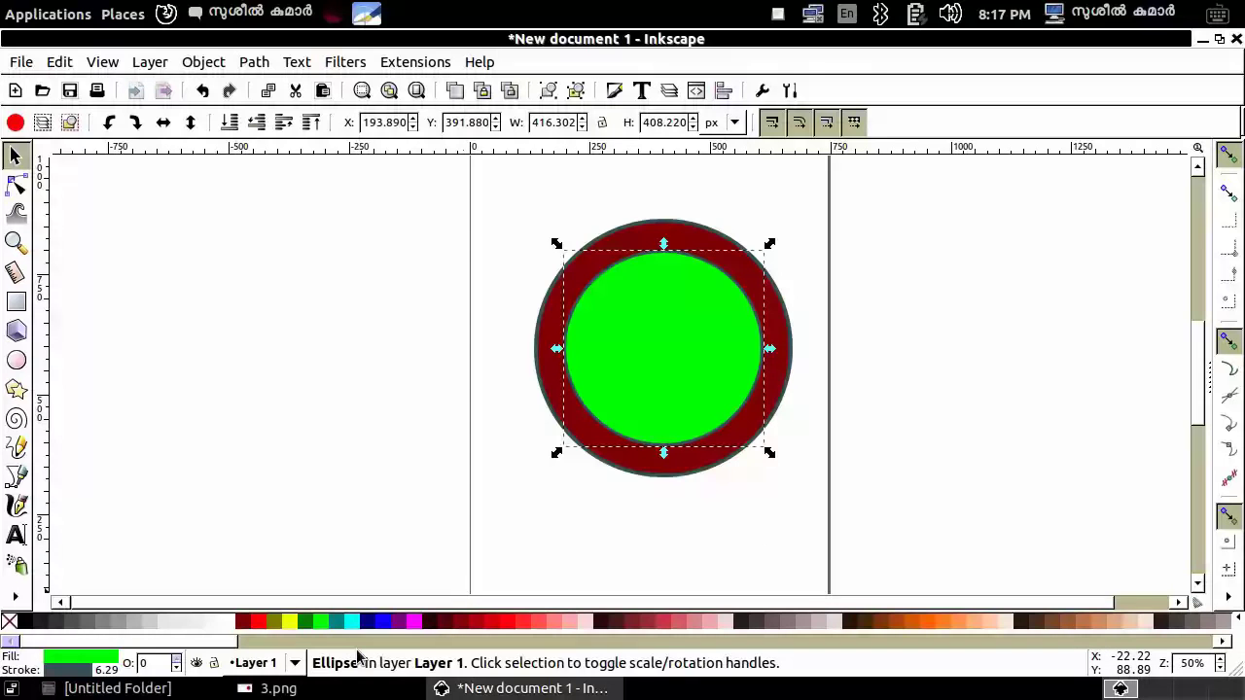
pyautogui.click(280, 691)
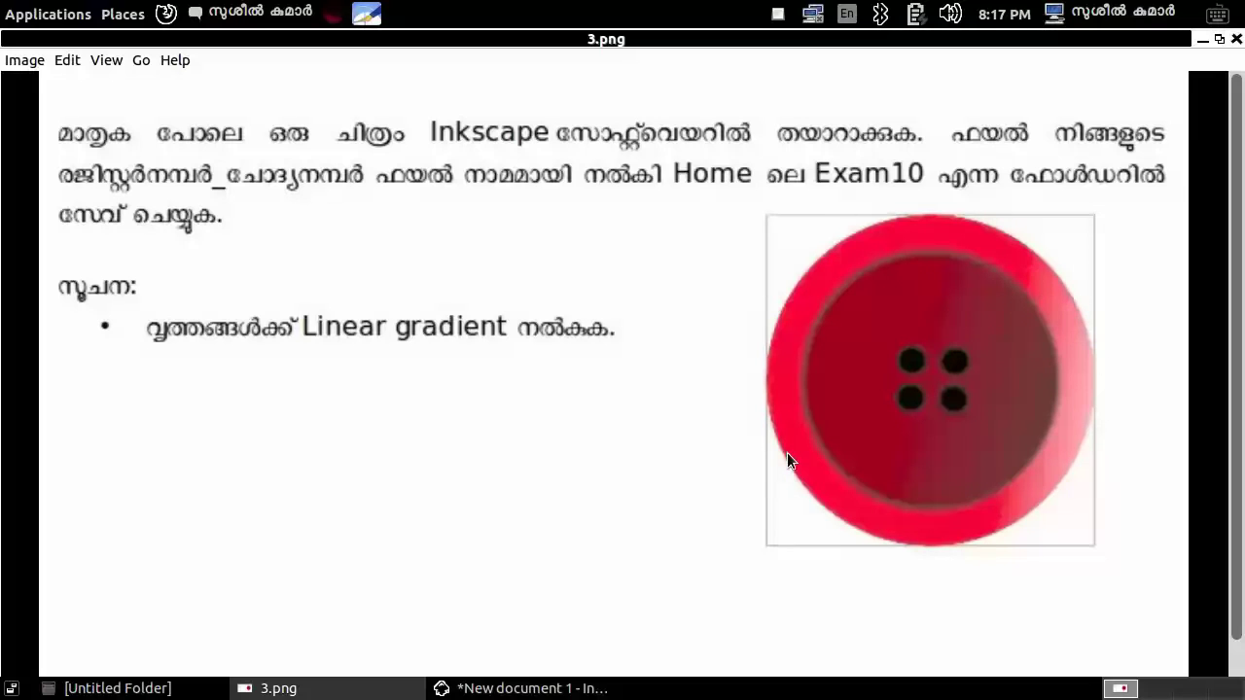
pyautogui.click(458, 688)
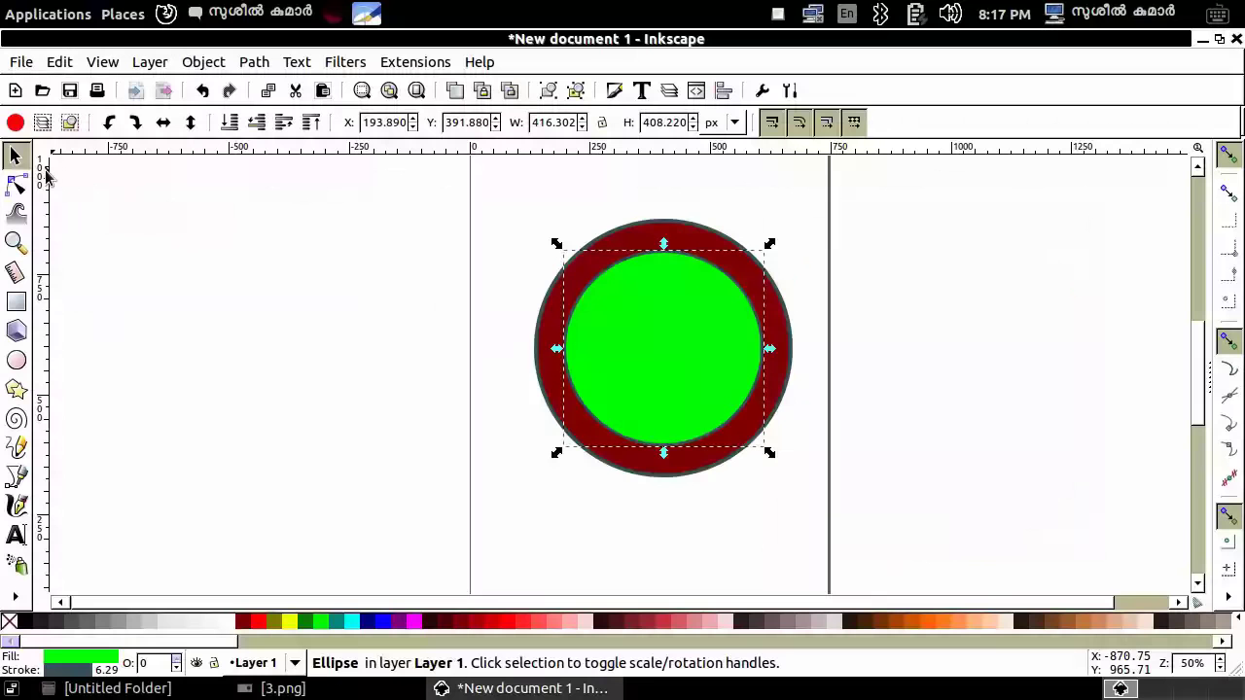
pyautogui.click(280, 267)
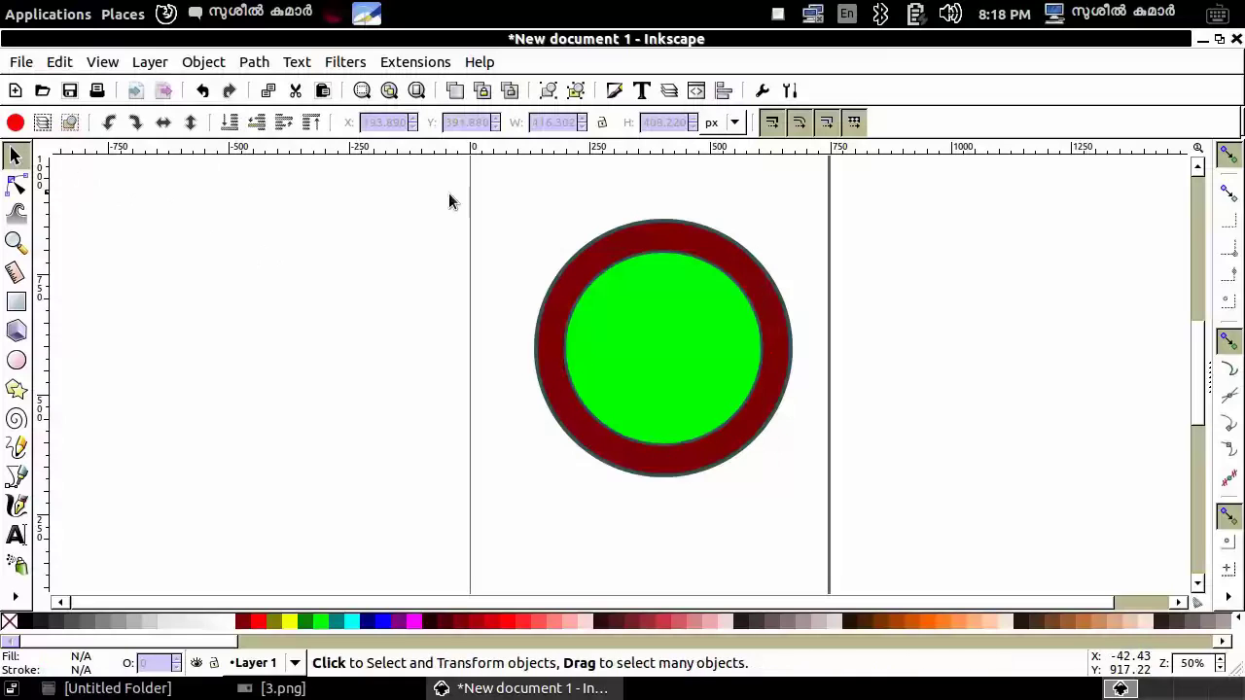
# Give the outer circle a linear gradient fill and remove its stroke paint.
pyautogui.click(593, 256)
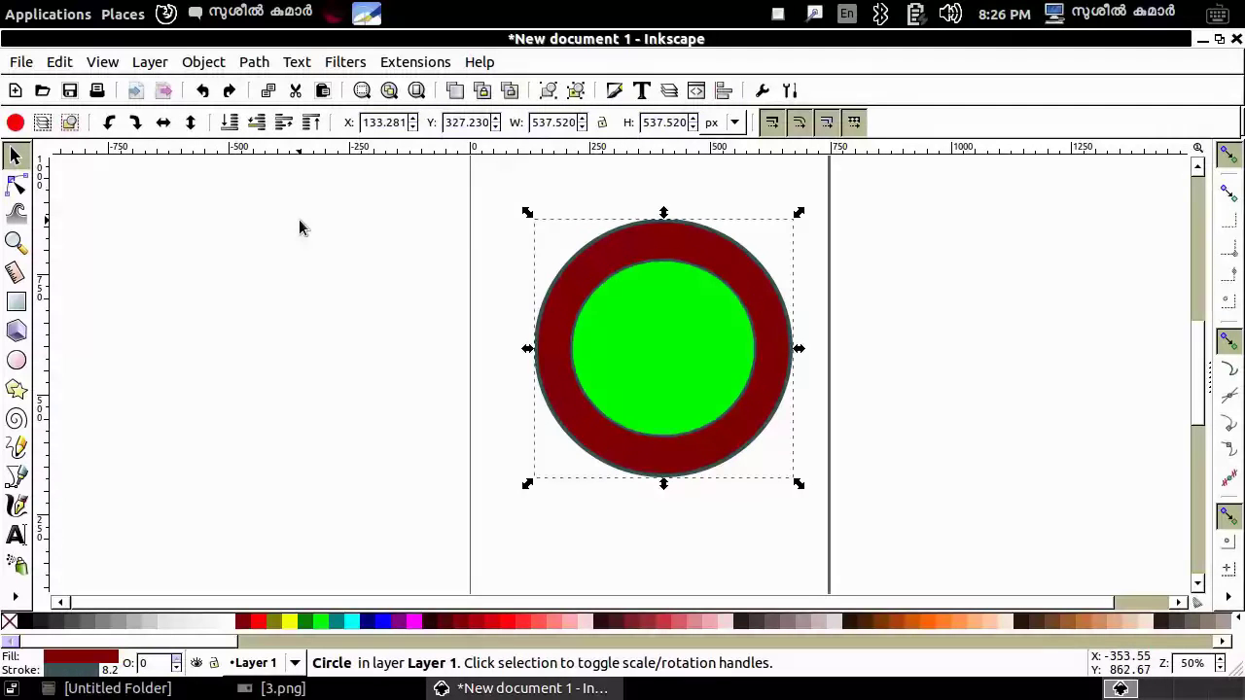
pyautogui.click(202, 64)
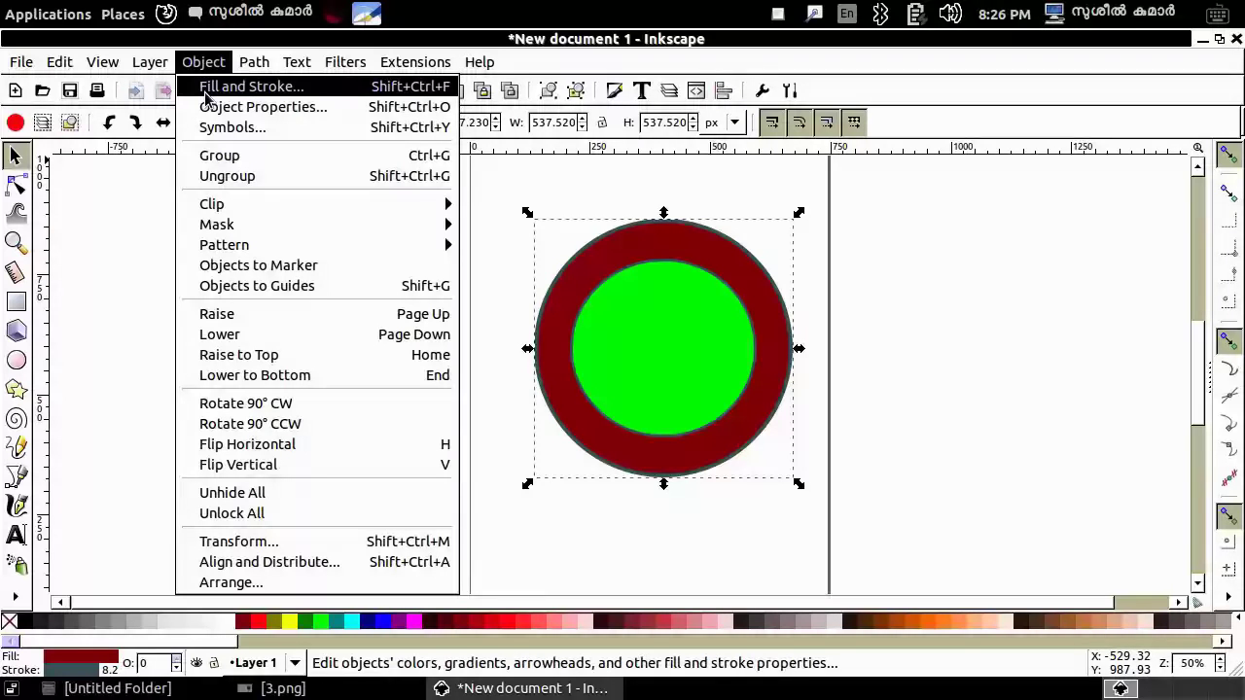
pyautogui.click(206, 92)
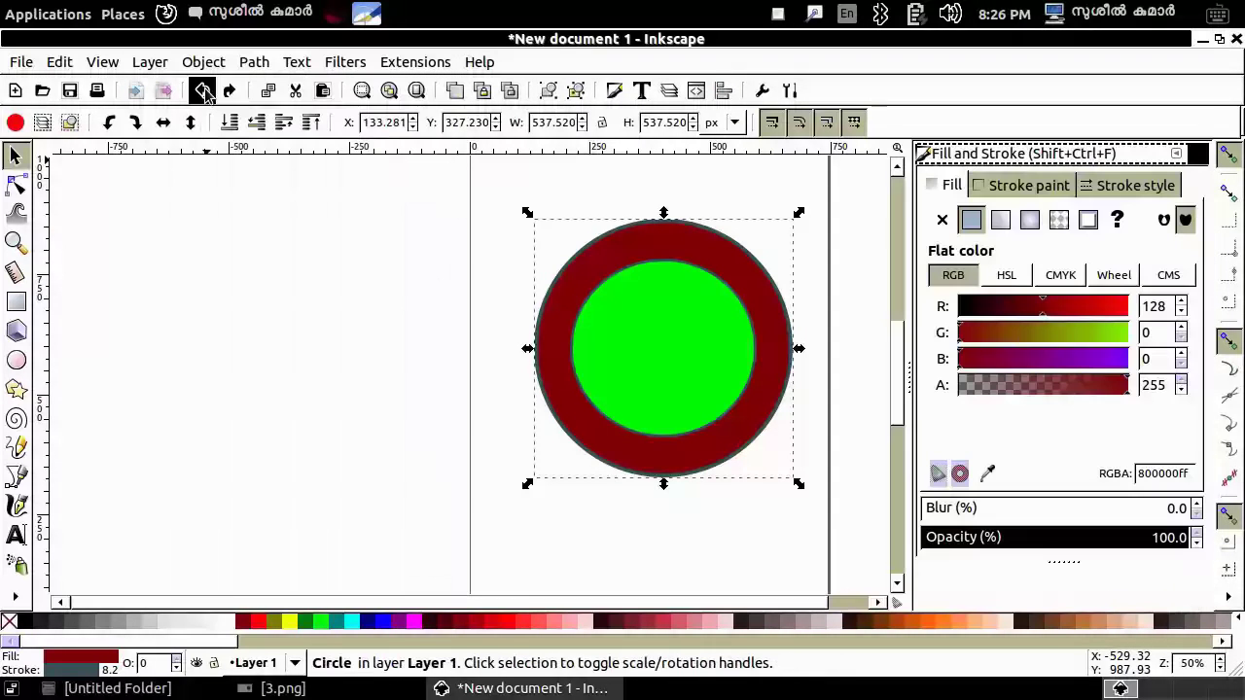
pyautogui.click(1000, 220)
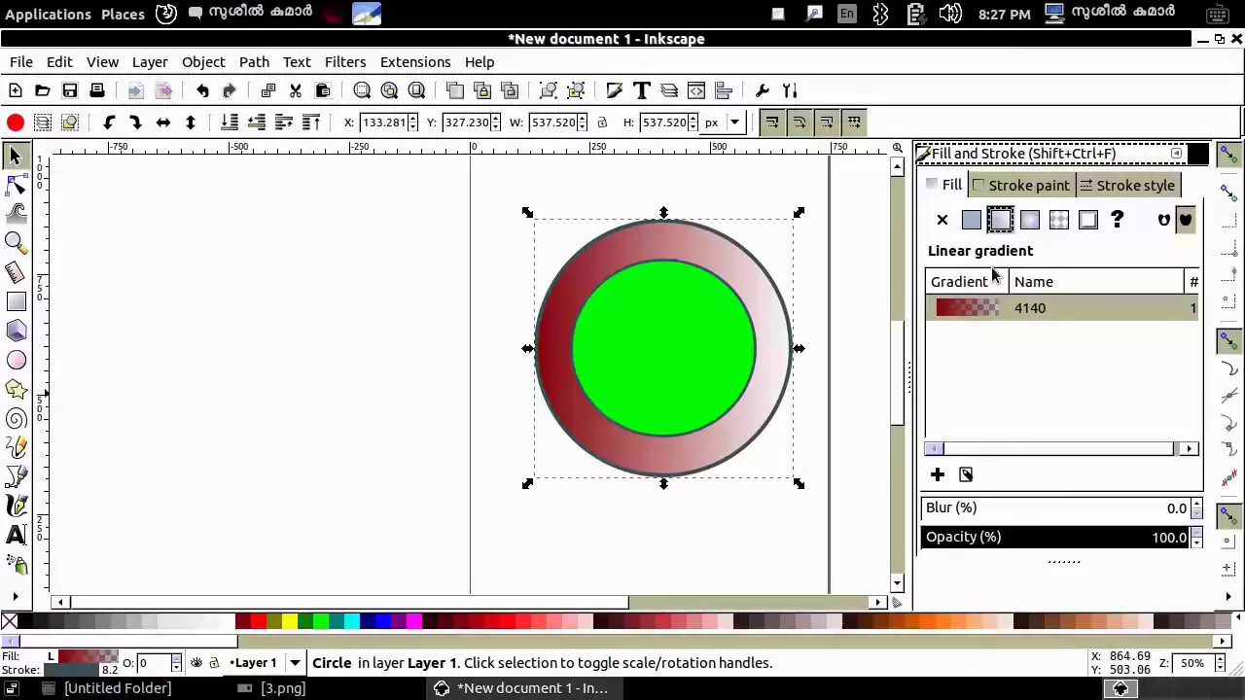
pyautogui.click(1017, 188)
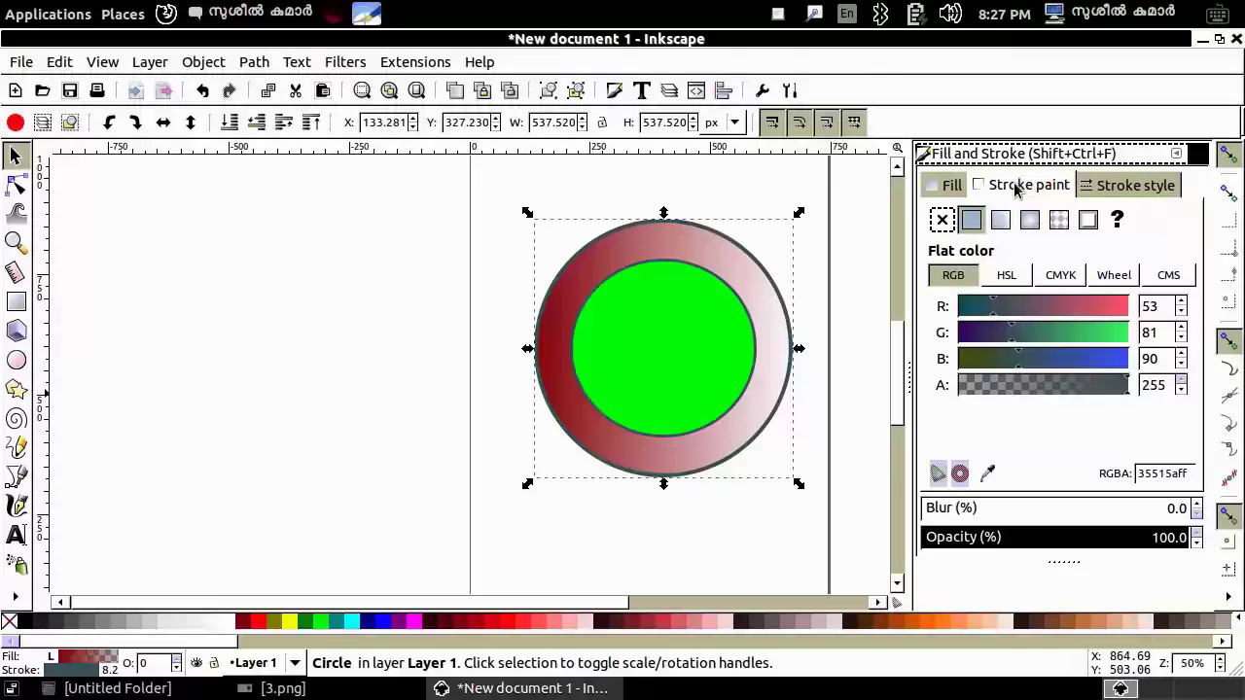
pyautogui.click(942, 221)
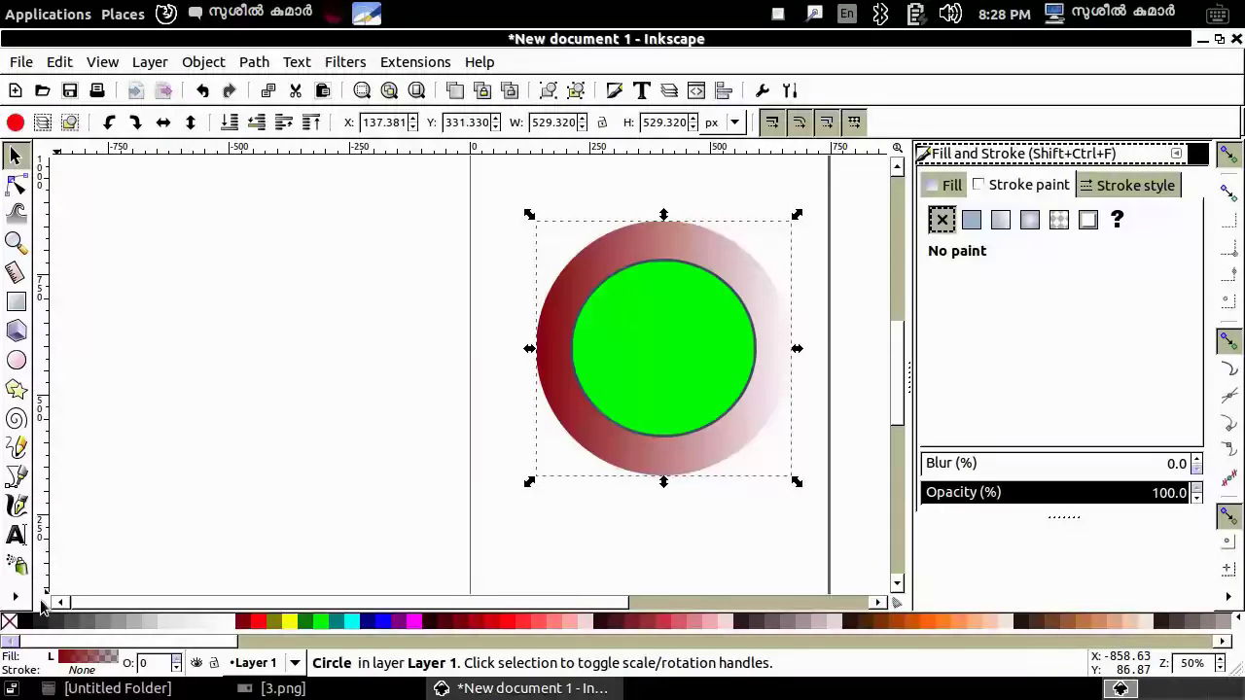
# With the Gradient tool, set the end stop of the outer circle's gradient to light pink #FFAAAA.
pyautogui.click(17, 599)
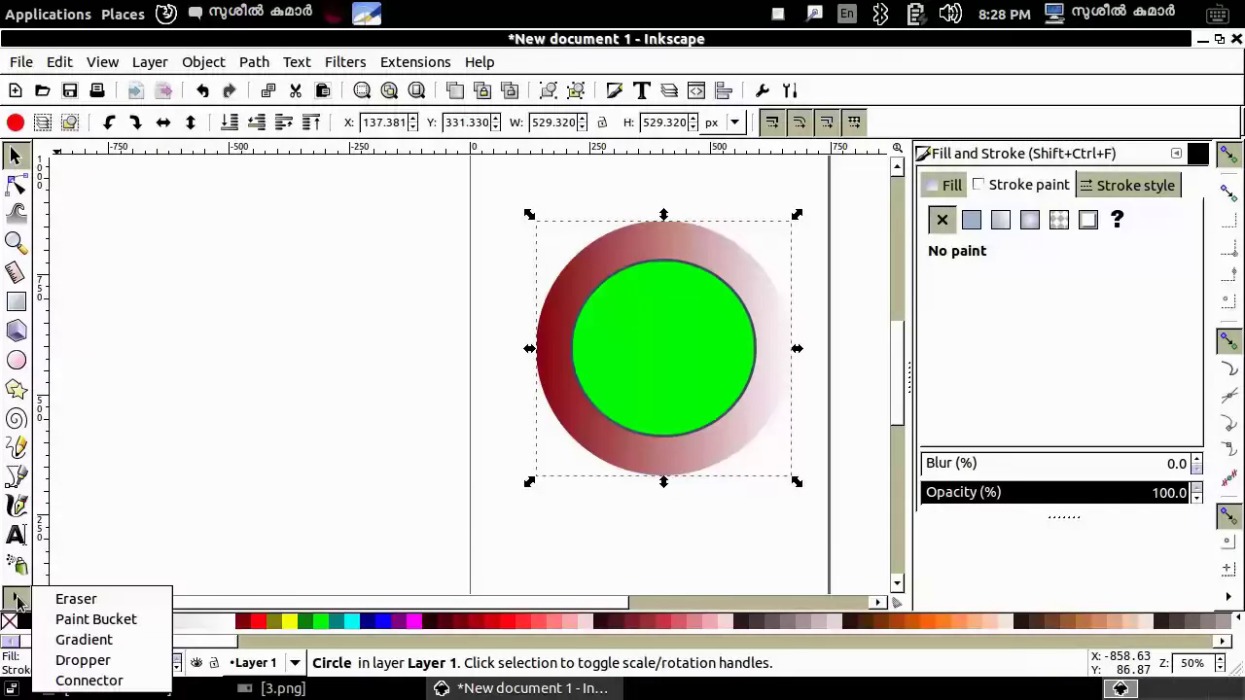
pyautogui.click(78, 641)
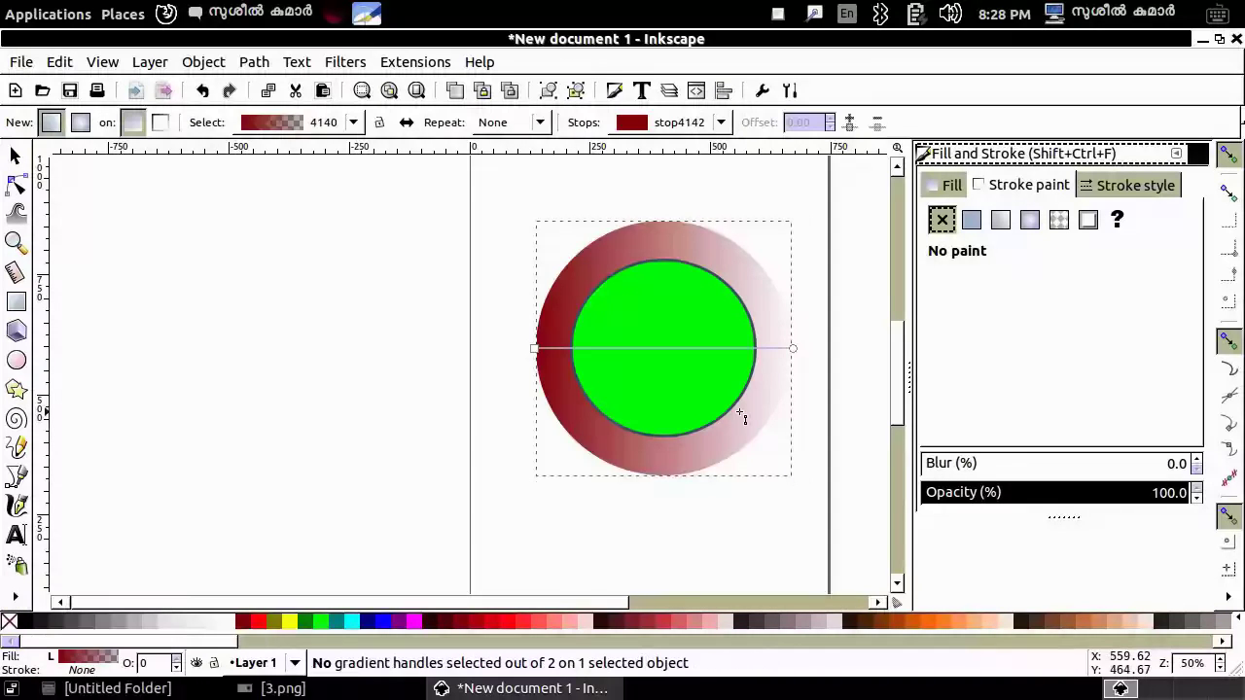
pyautogui.click(795, 353)
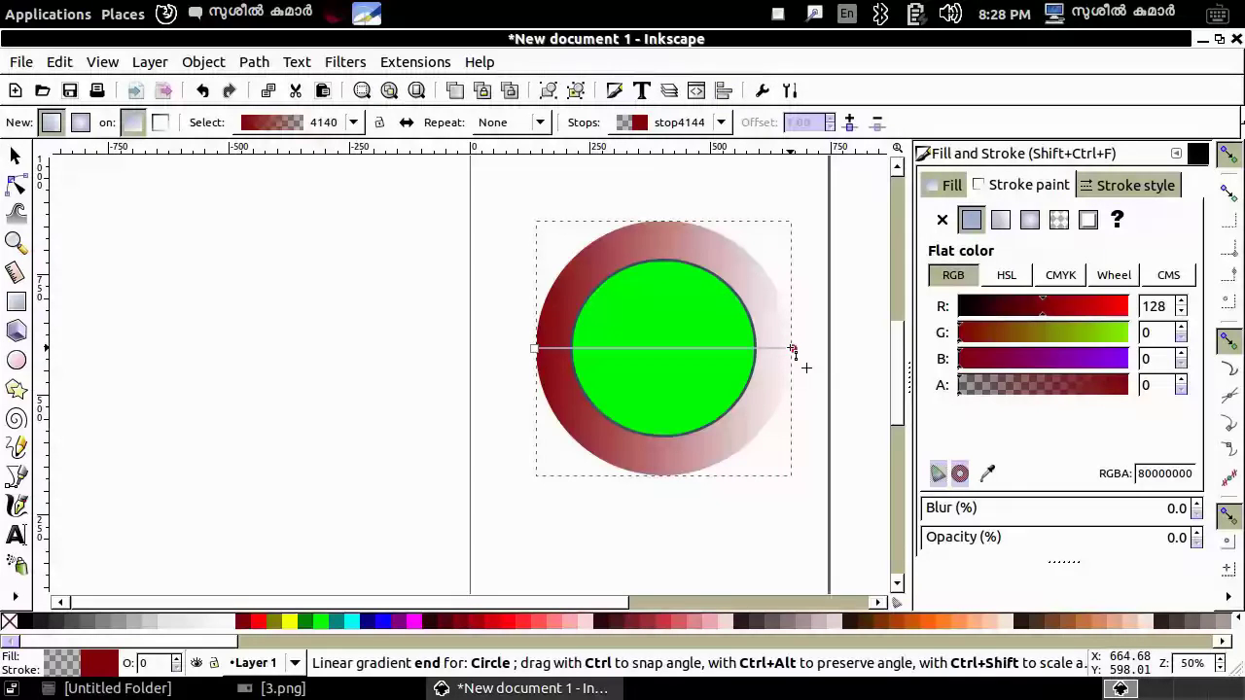
pyautogui.click(539, 623)
pyautogui.click(568, 621)
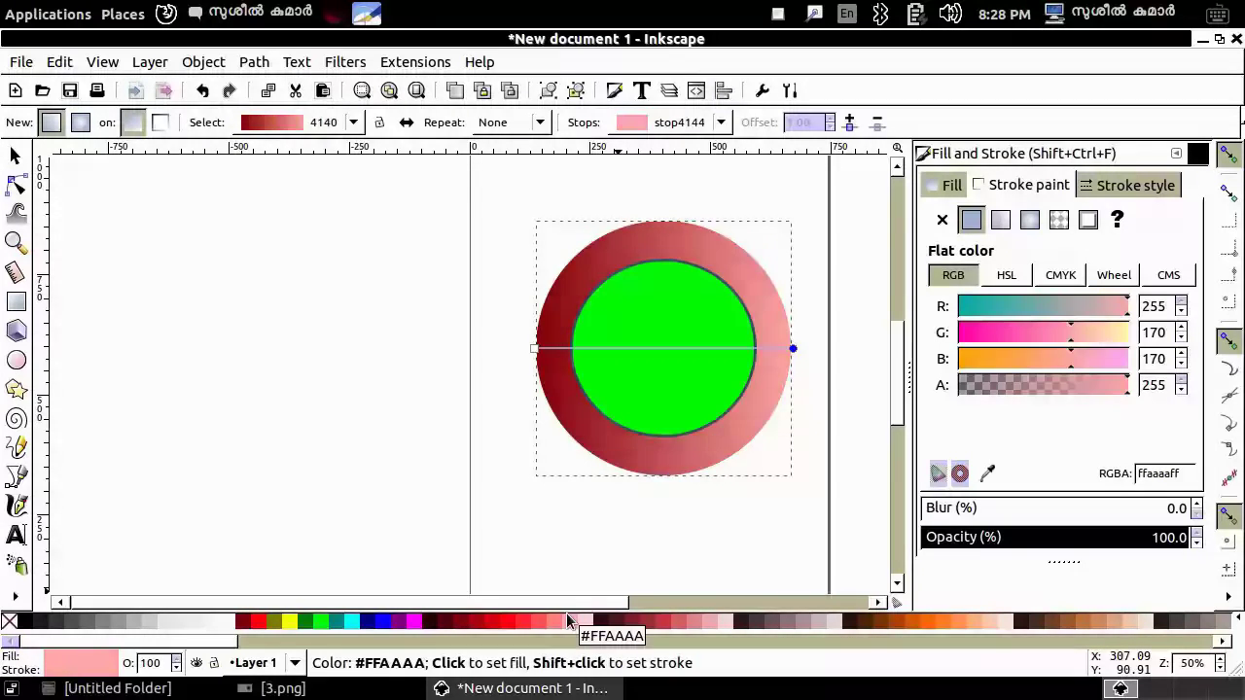
# Set the start stop of the outer circle's gradient to red d40000 and compare the colours with the reference image 3.png.
pyautogui.click(538, 350)
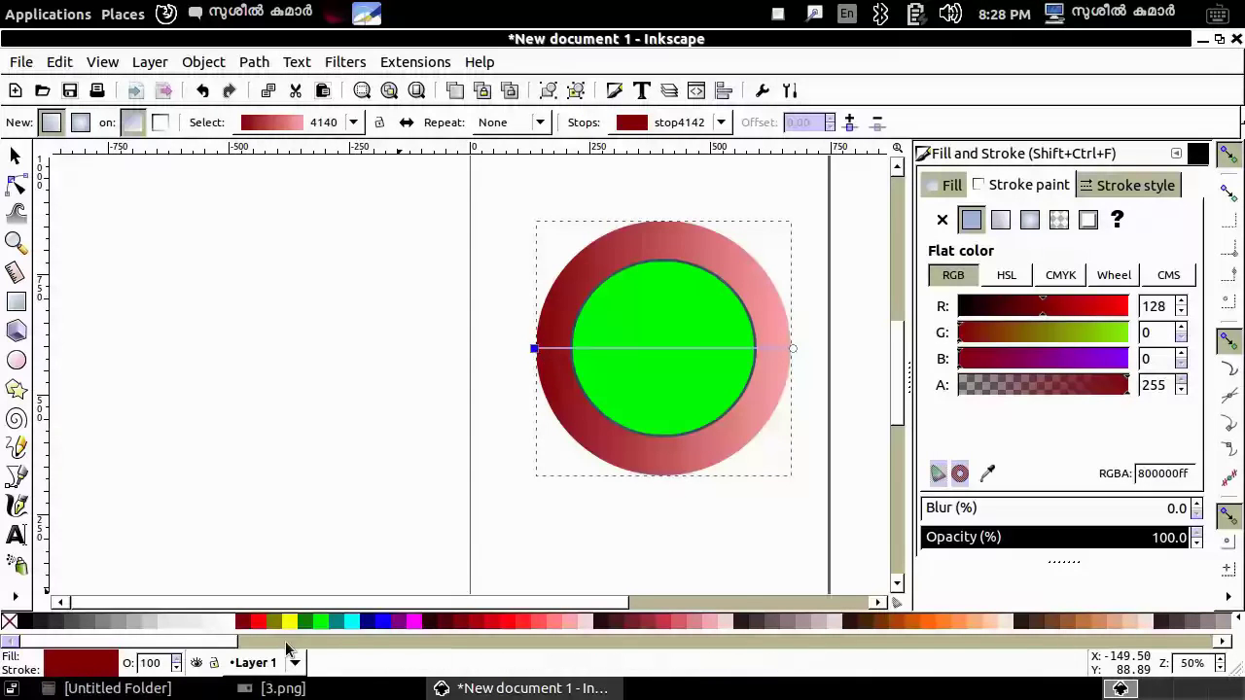
pyautogui.click(440, 624)
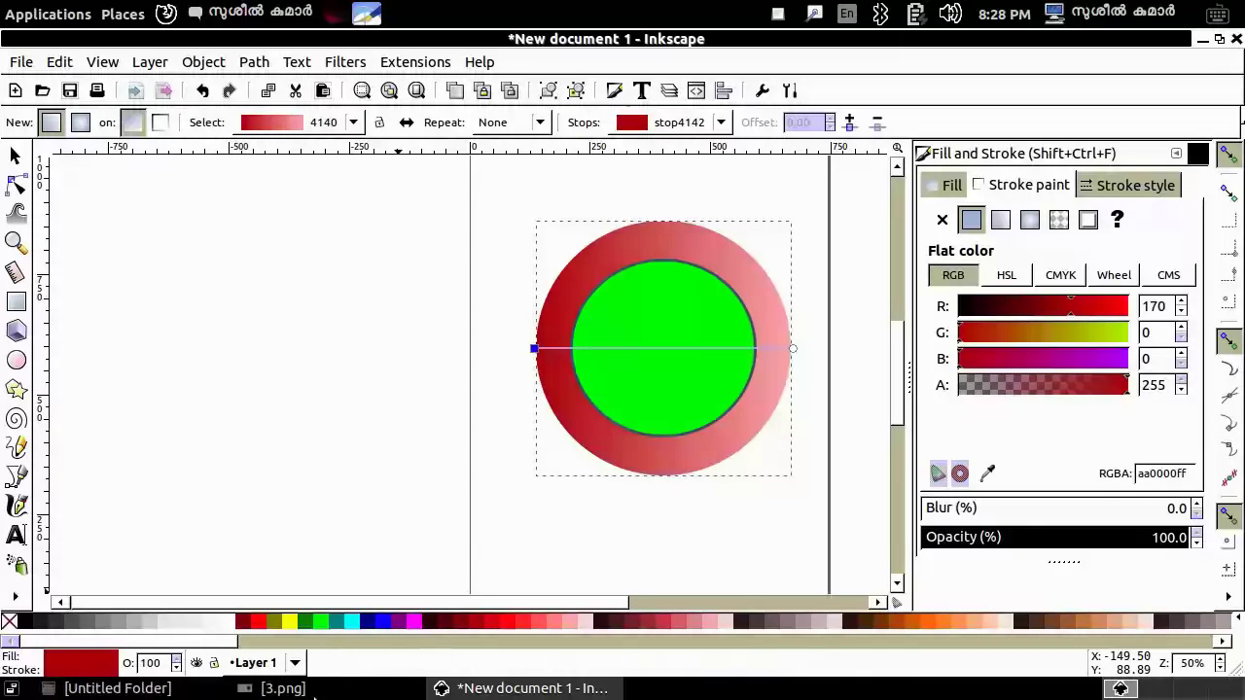
pyautogui.click(485, 621)
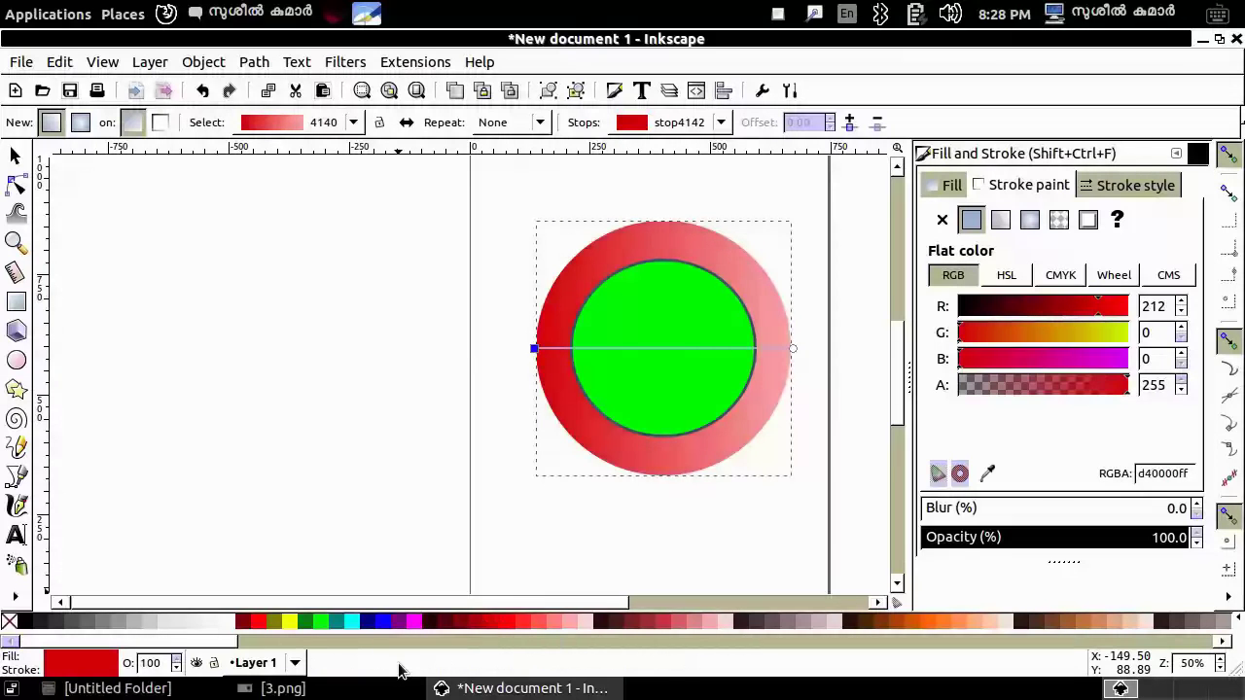
pyautogui.click(276, 687)
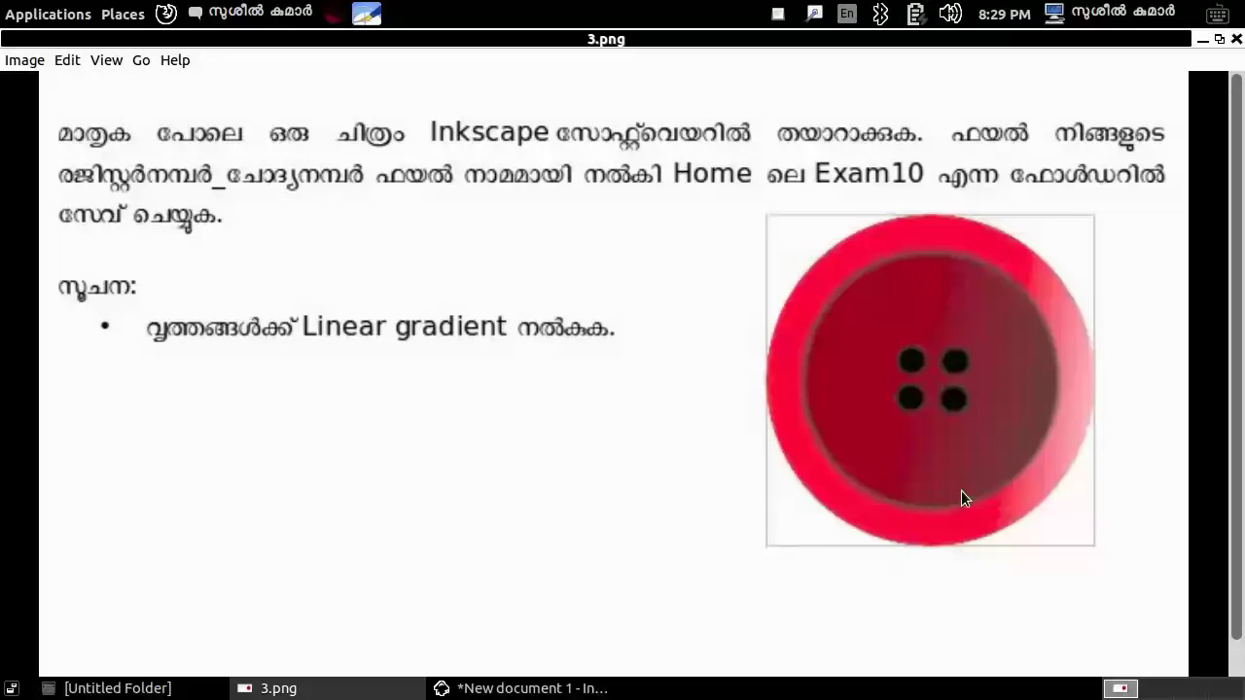
pyautogui.click(350, 696)
# Increase the green inner circle's stroke width to 11.495 px, checking the rim against the reference image.
pyautogui.click(16, 155)
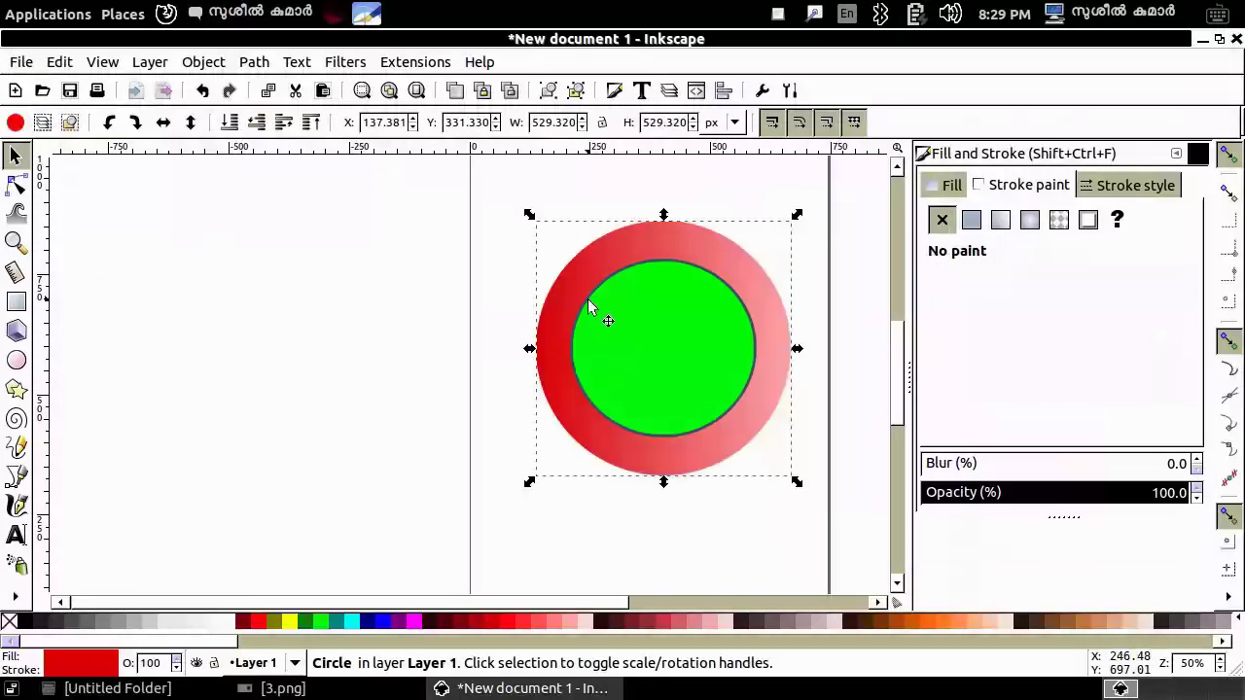
pyautogui.click(668, 343)
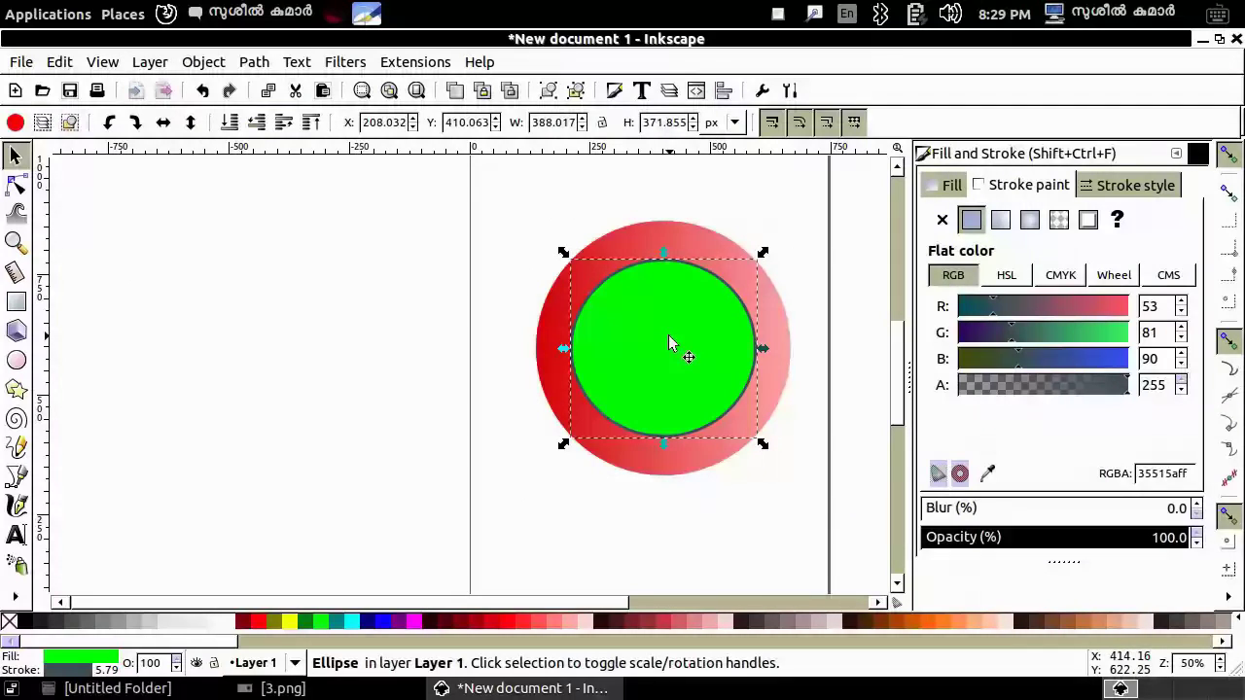
pyautogui.click(1129, 192)
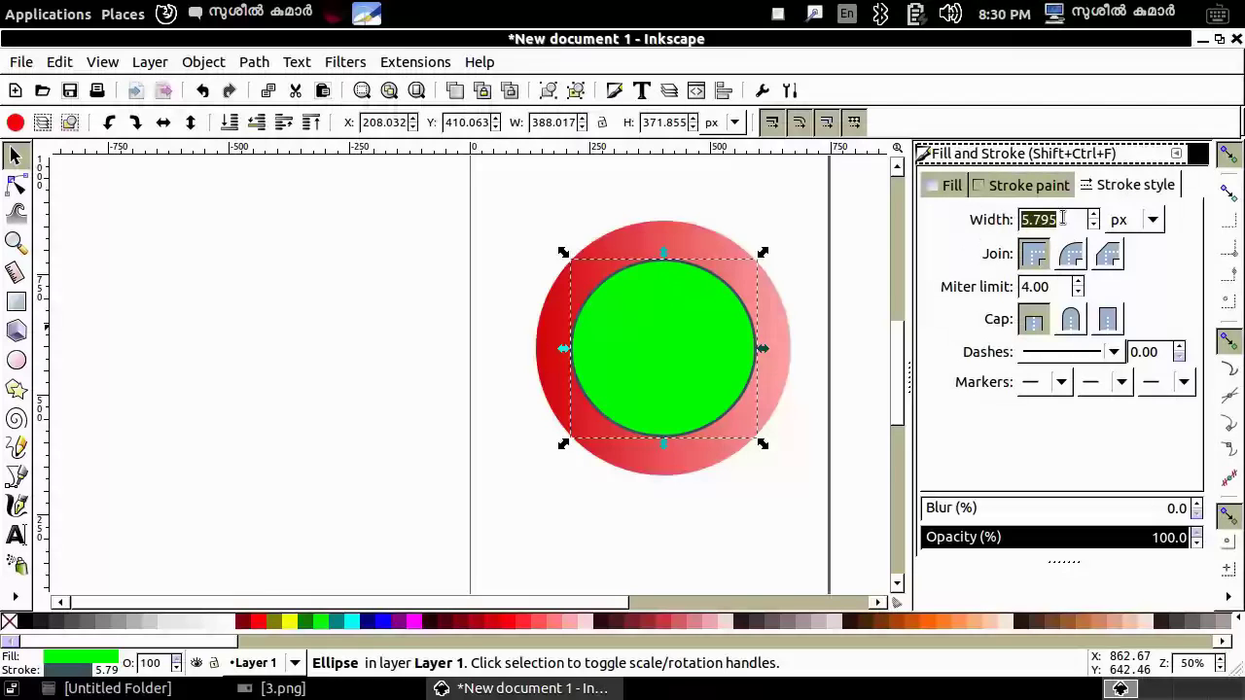
pyautogui.click(1094, 216)
pyautogui.click(1093, 216)
pyautogui.click(1094, 216)
pyautogui.click(1094, 216)
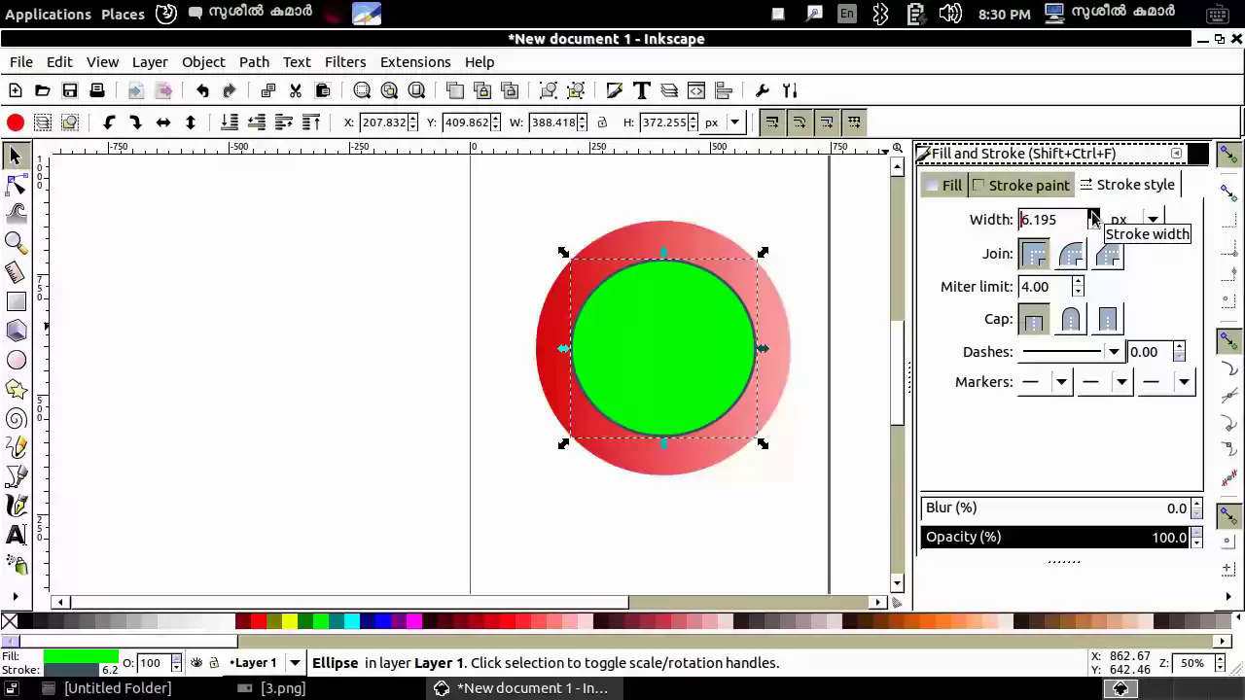
pyautogui.hotkey('alt', 'Tab')
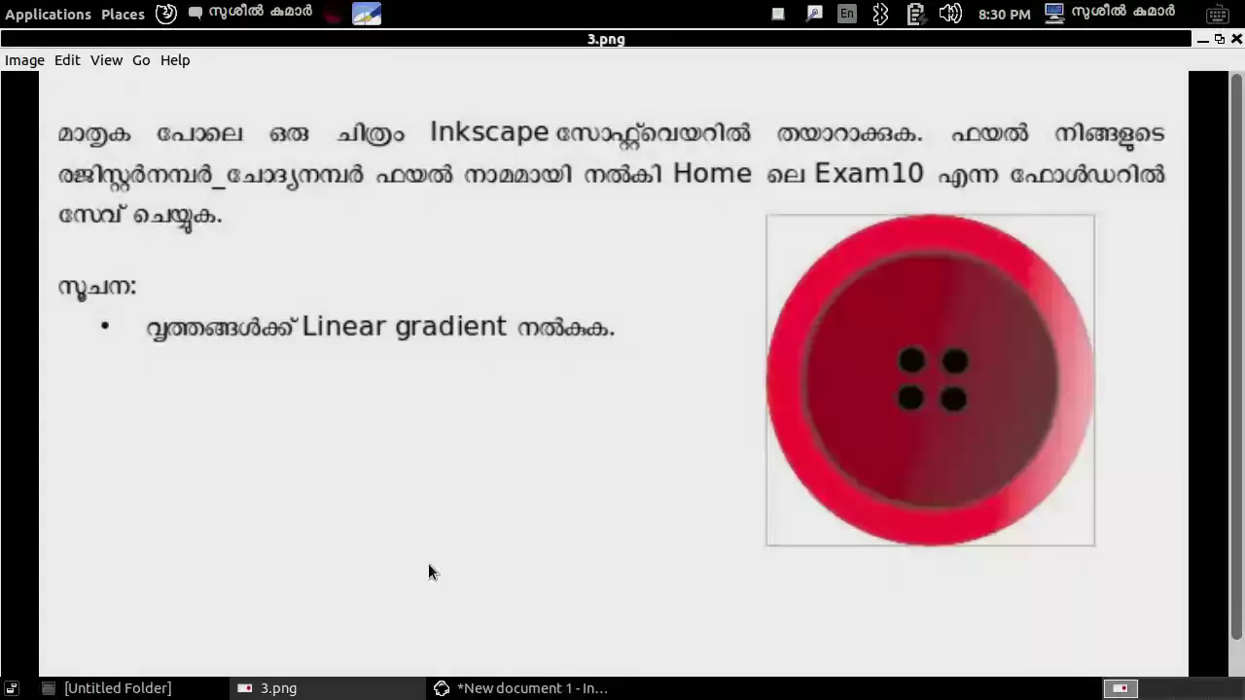
pyautogui.hotkey('alt', 'Tab')
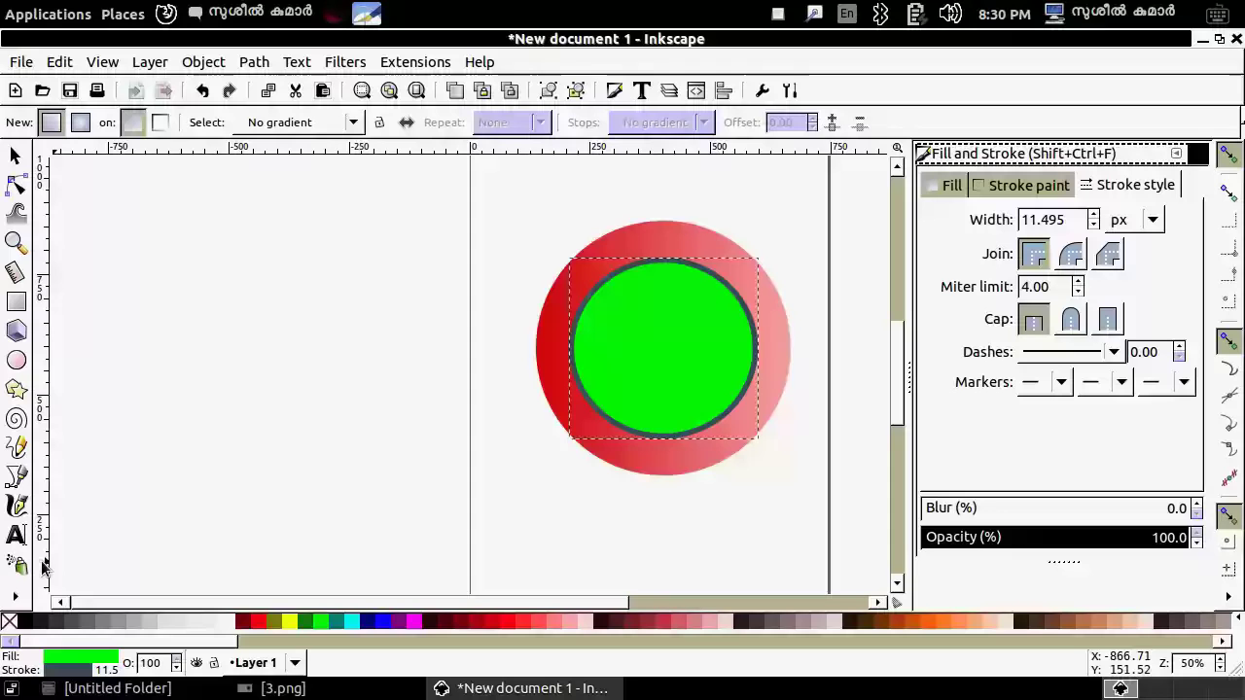
# Change the green inner circle's fill to a linear gradient.
pyautogui.click(15, 156)
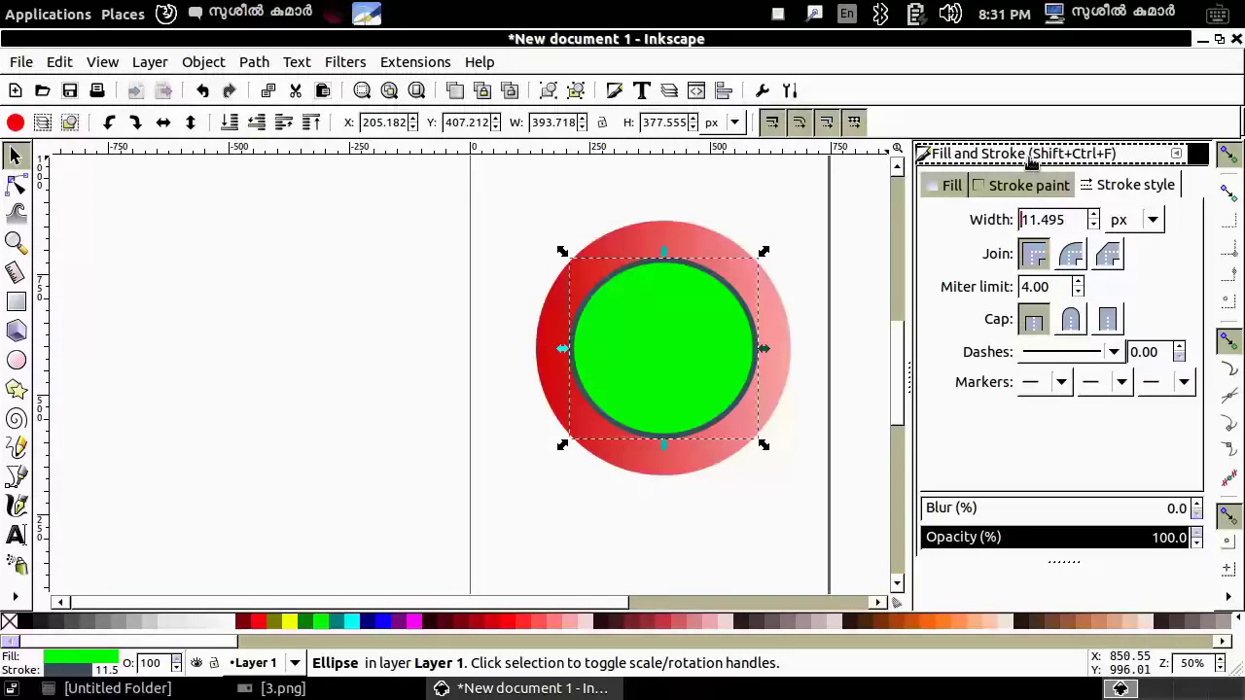
pyautogui.click(950, 187)
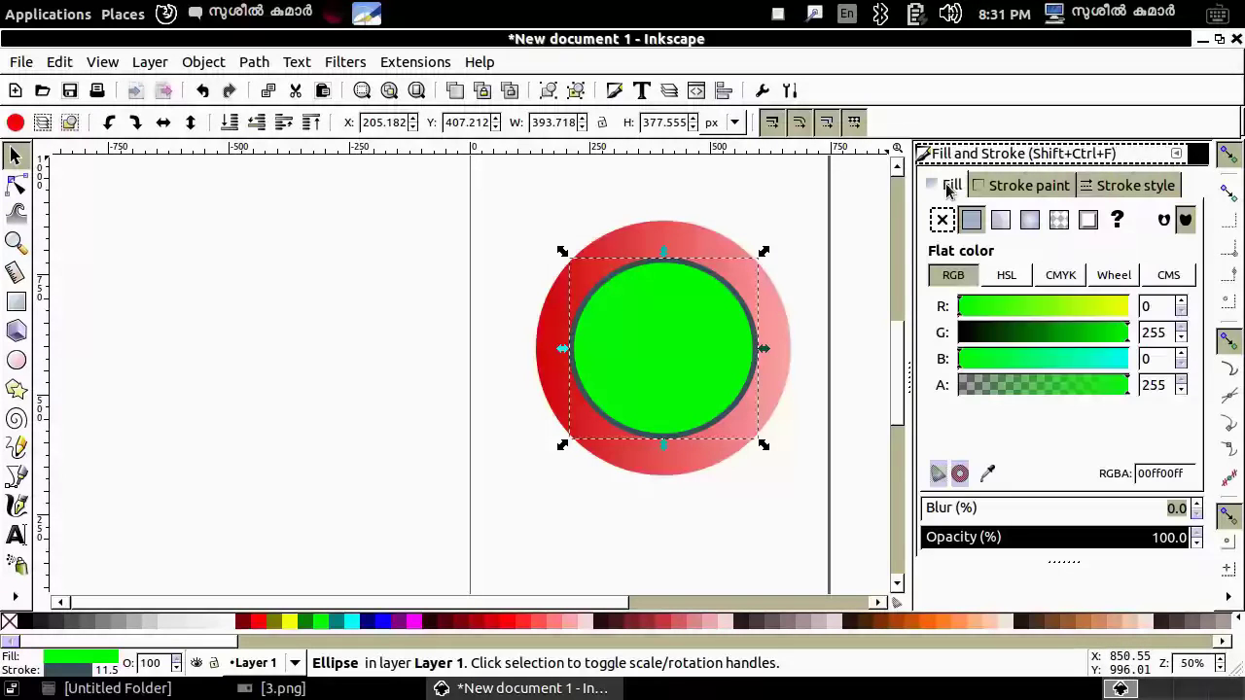
pyautogui.click(1001, 222)
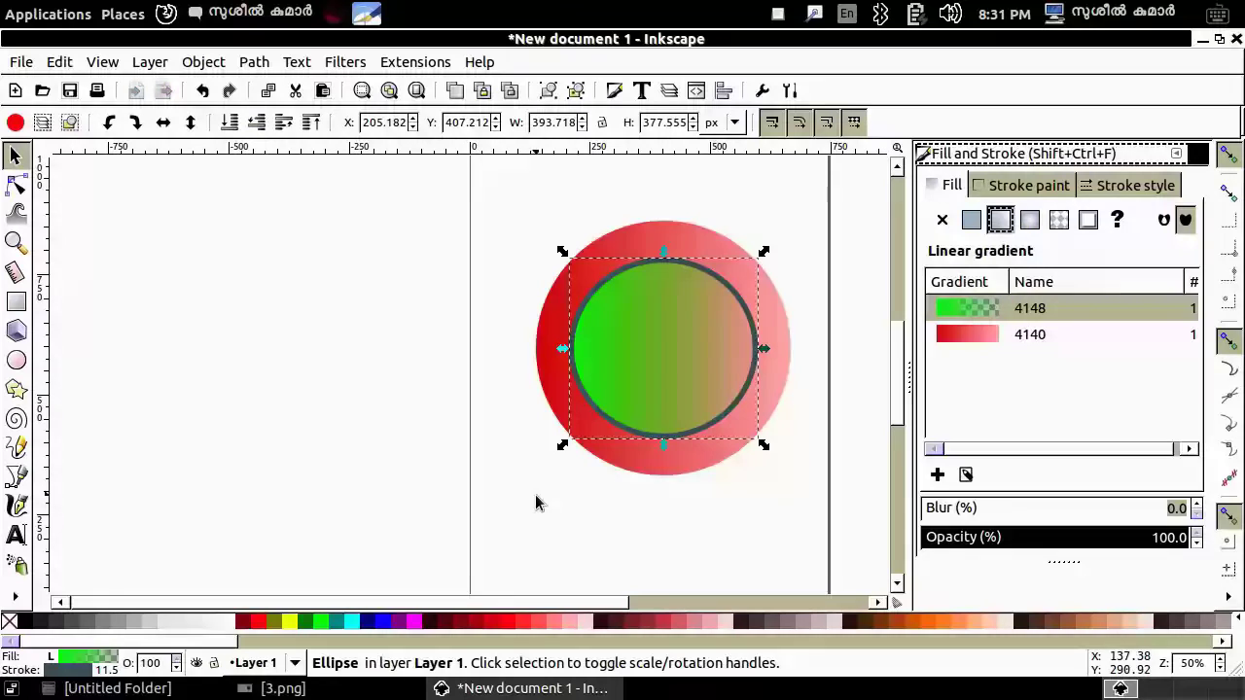
# With the Gradient tool, set the end stop of the inner circle's gradient to opaque dark red 800000.
pyautogui.click(19, 600)
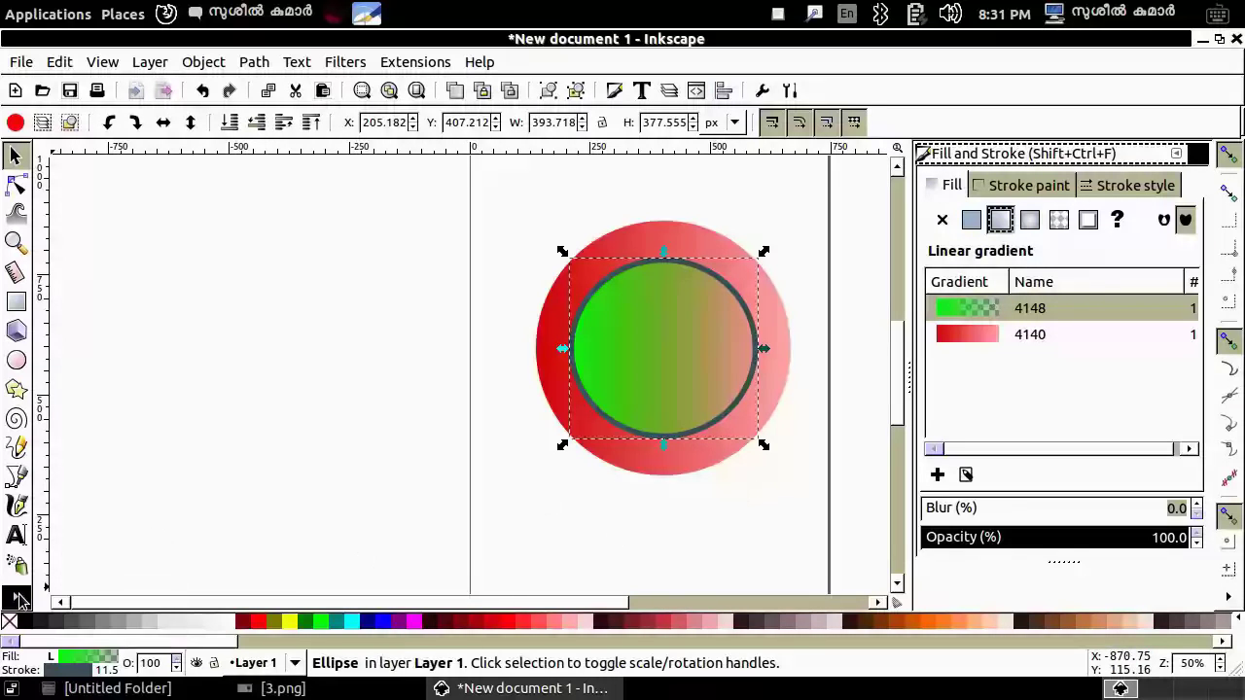
pyautogui.click(20, 600)
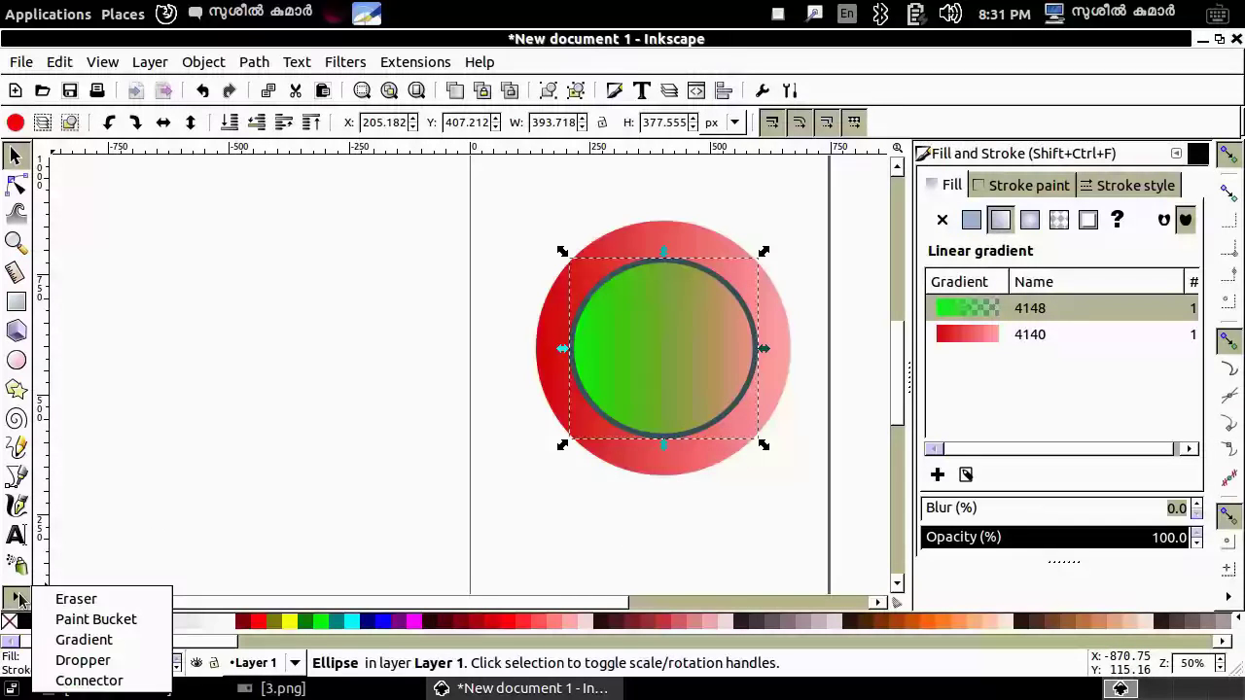
pyautogui.click(83, 642)
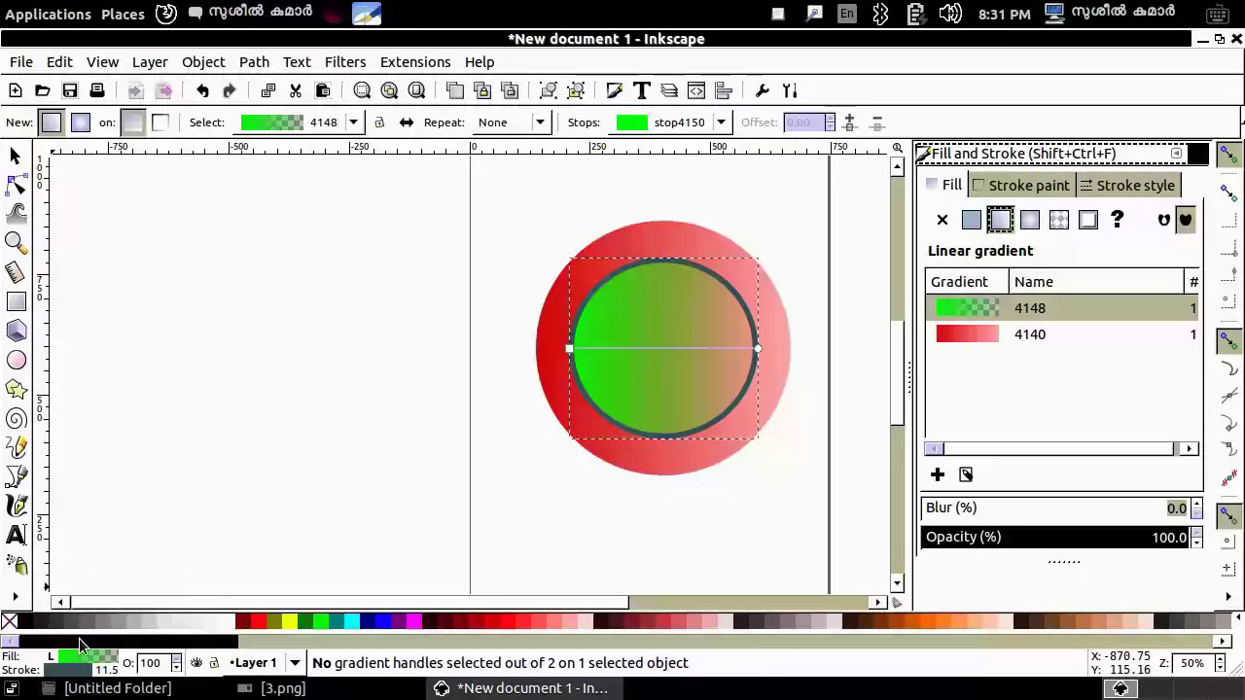
pyautogui.click(757, 351)
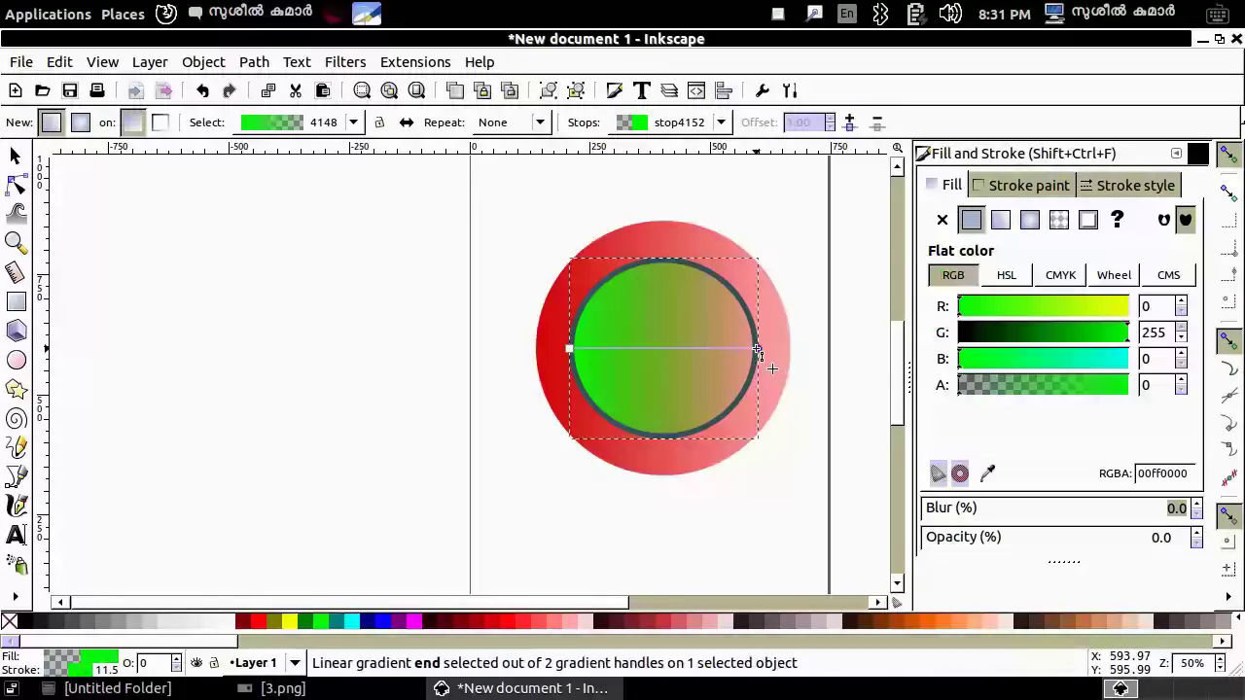
pyautogui.click(435, 621)
pyautogui.click(463, 620)
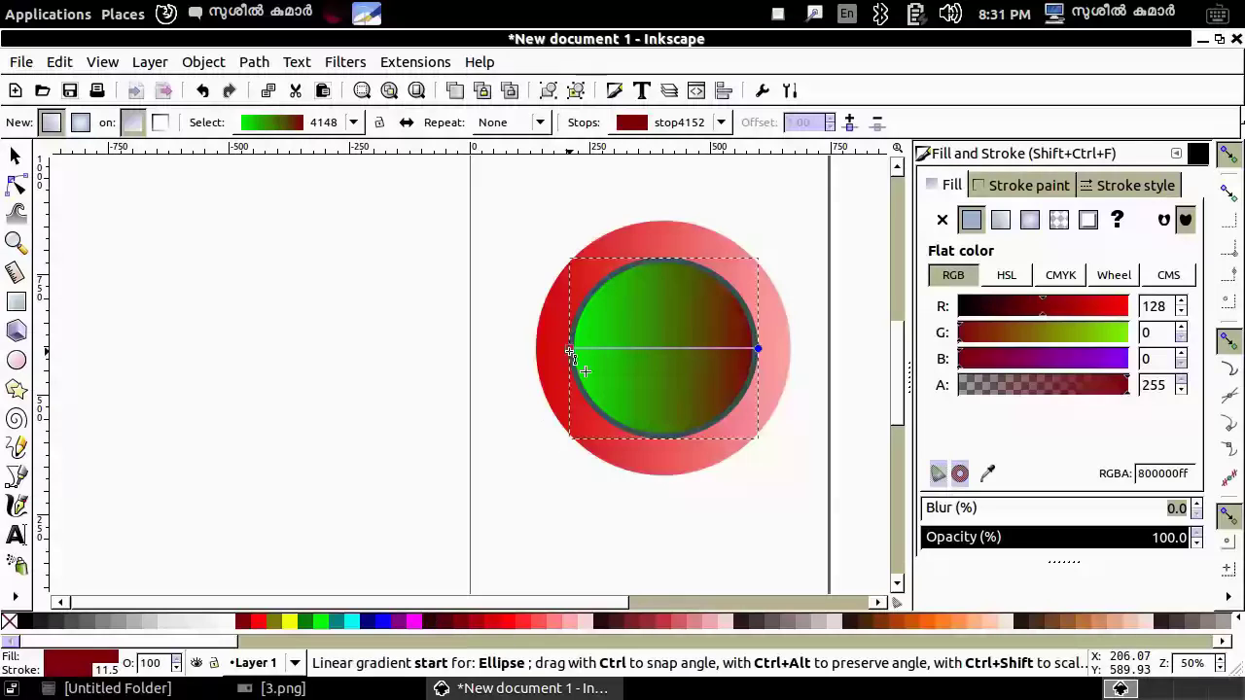
# Set the start stop of the inner circle's gradient to dark red and compare the button with the reference image 3.png.
pyautogui.click(570, 351)
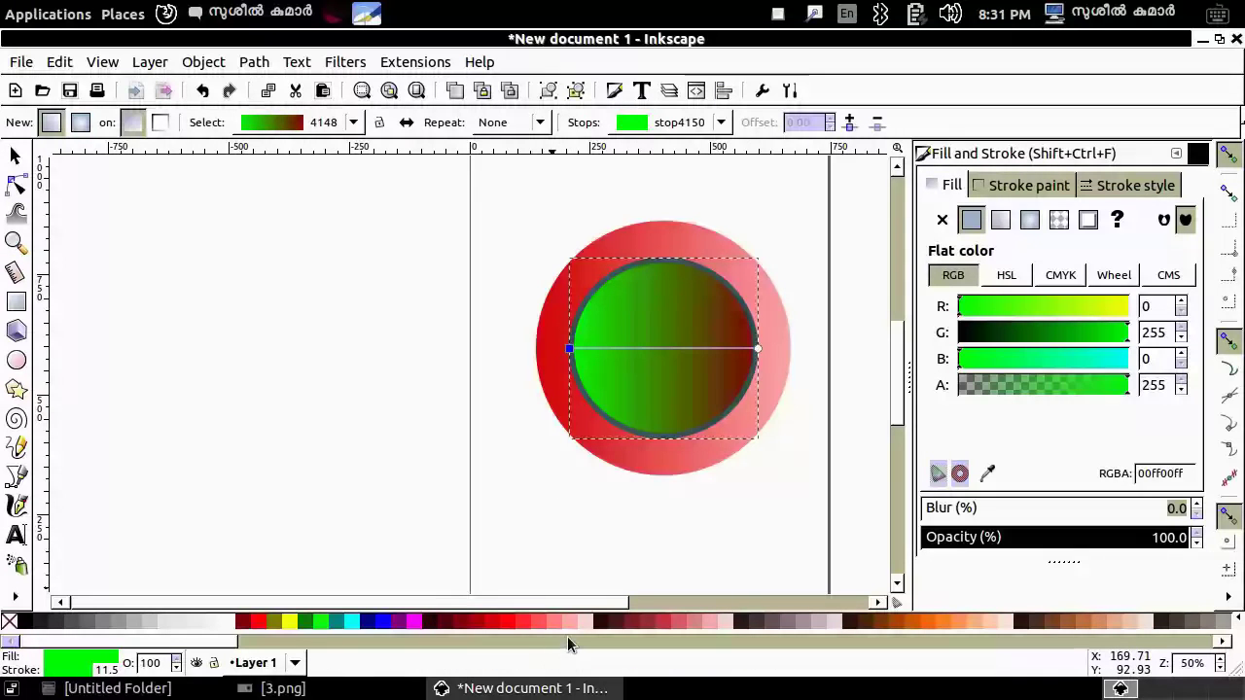
pyautogui.click(458, 622)
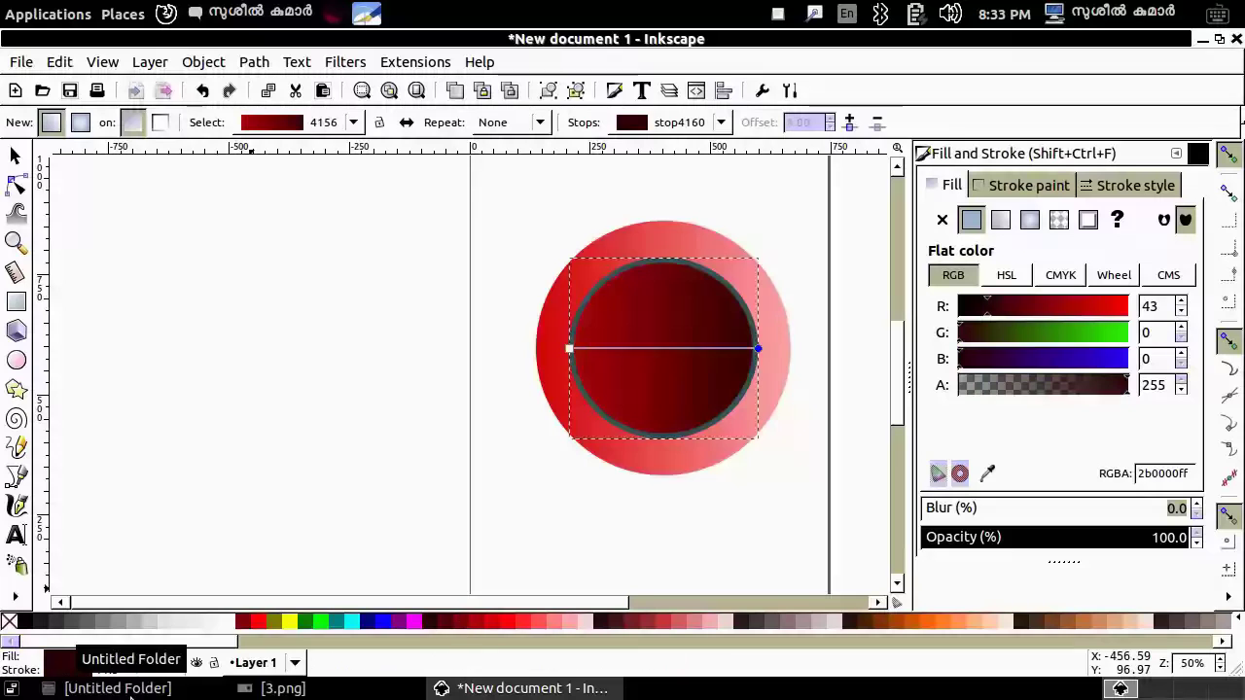
pyautogui.click(278, 688)
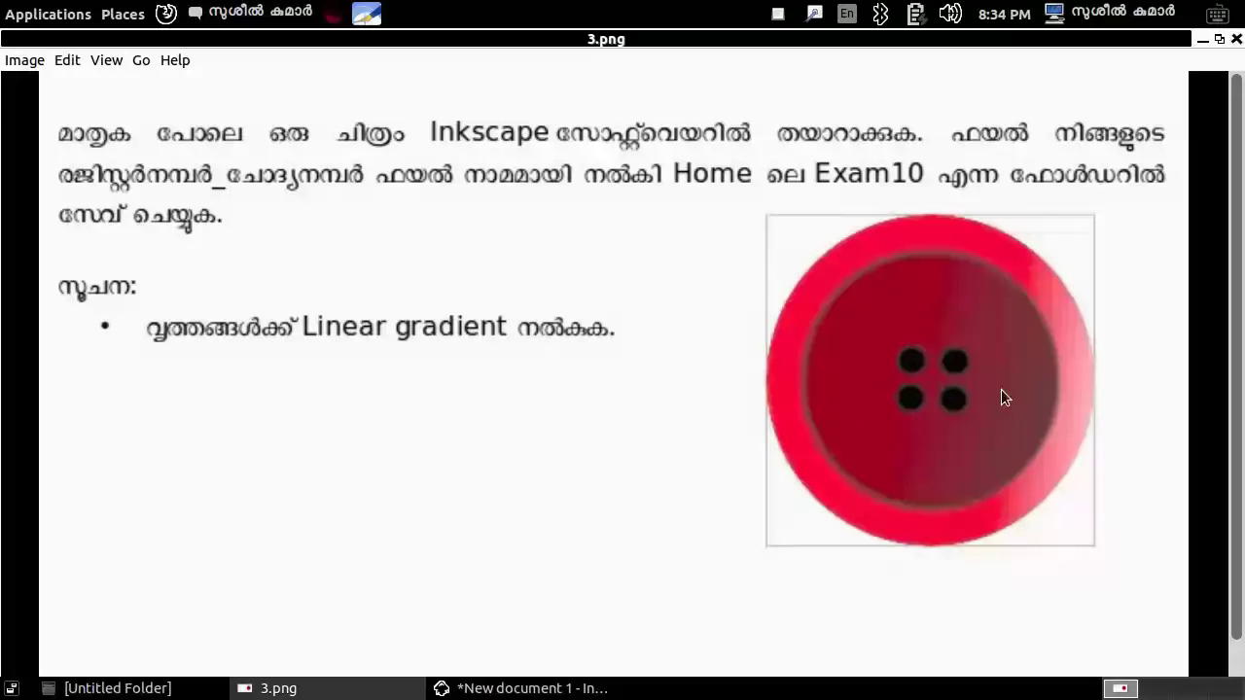
pyautogui.hotkey('alt', 'Tab')
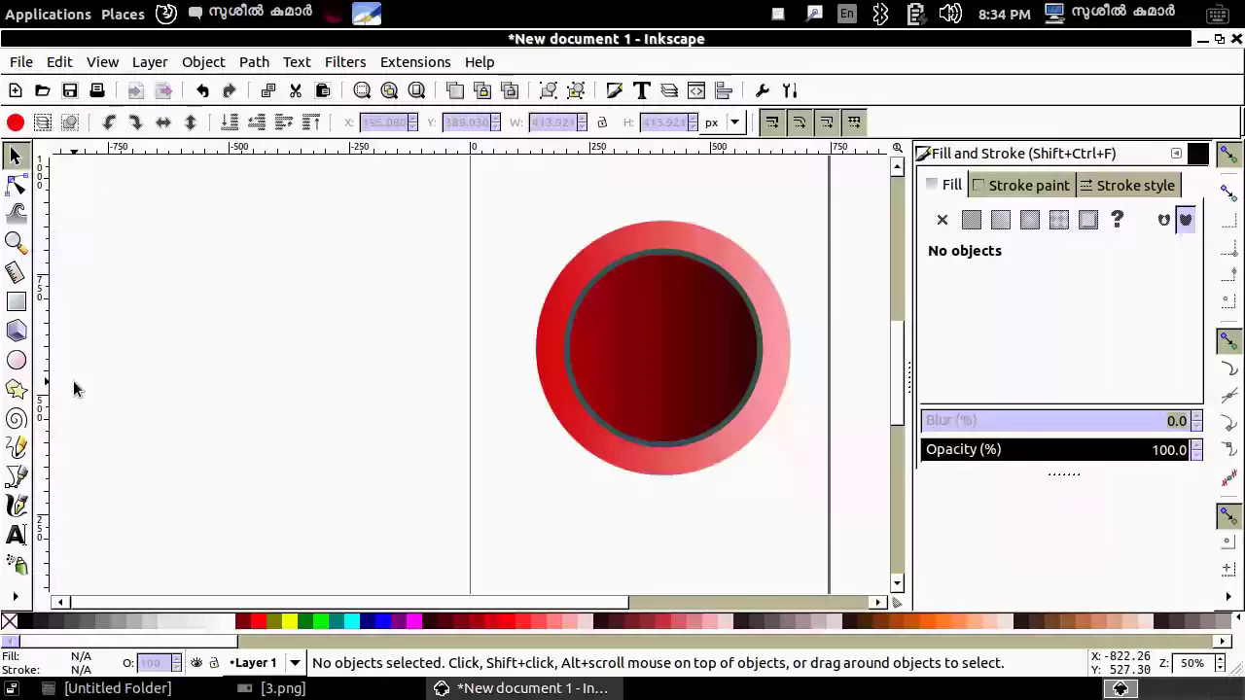
# Draw a small dark circle about 54.5 px in diameter in the empty area outside the page, beside the button.
pyautogui.click(16, 362)
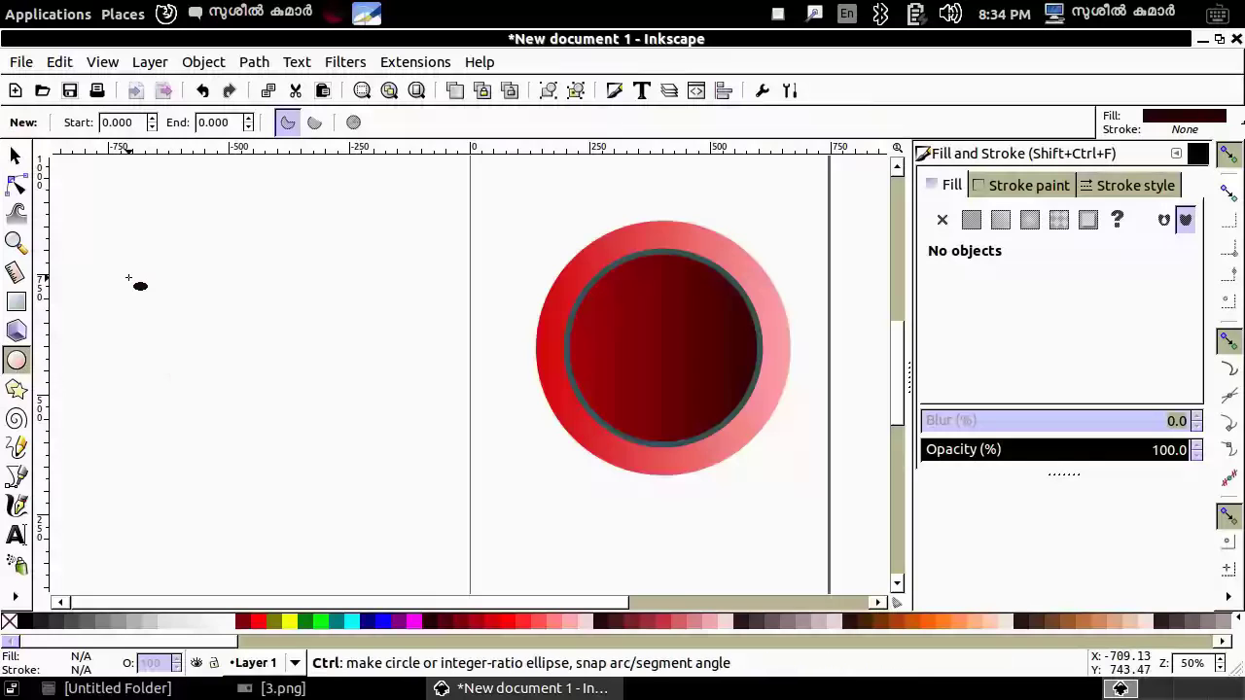
pyautogui.moveTo(129, 279); pyautogui.dragTo(160, 304)
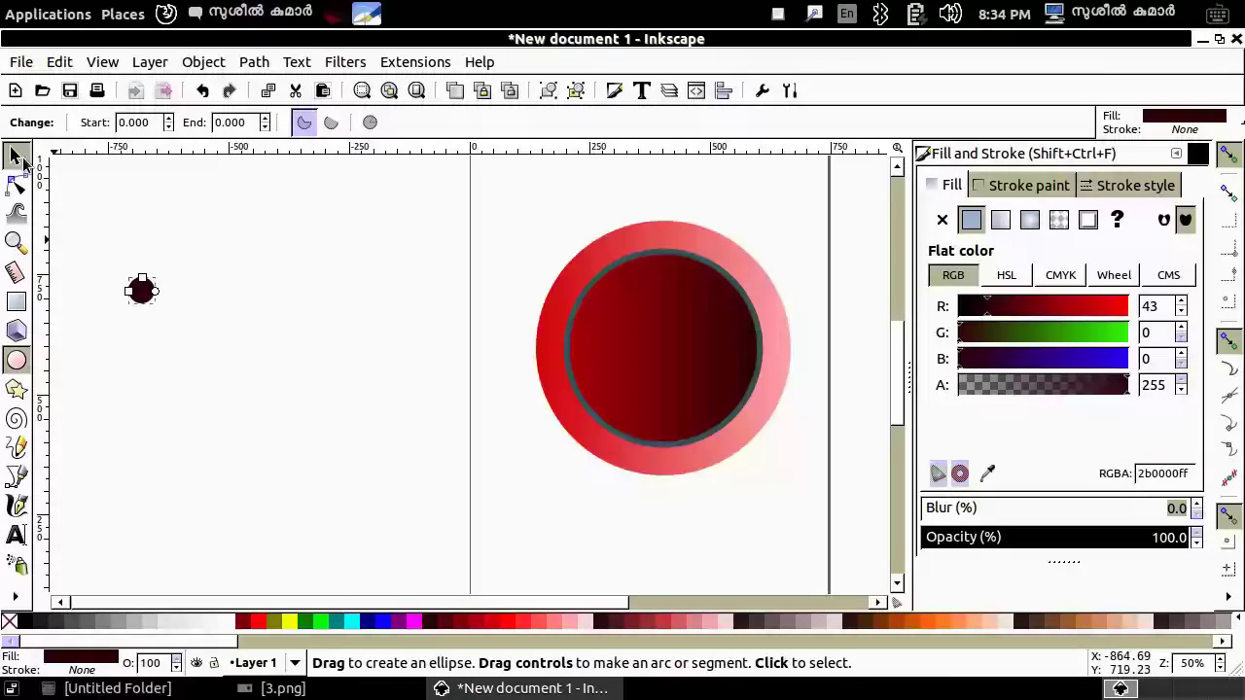
pyautogui.click(15, 156)
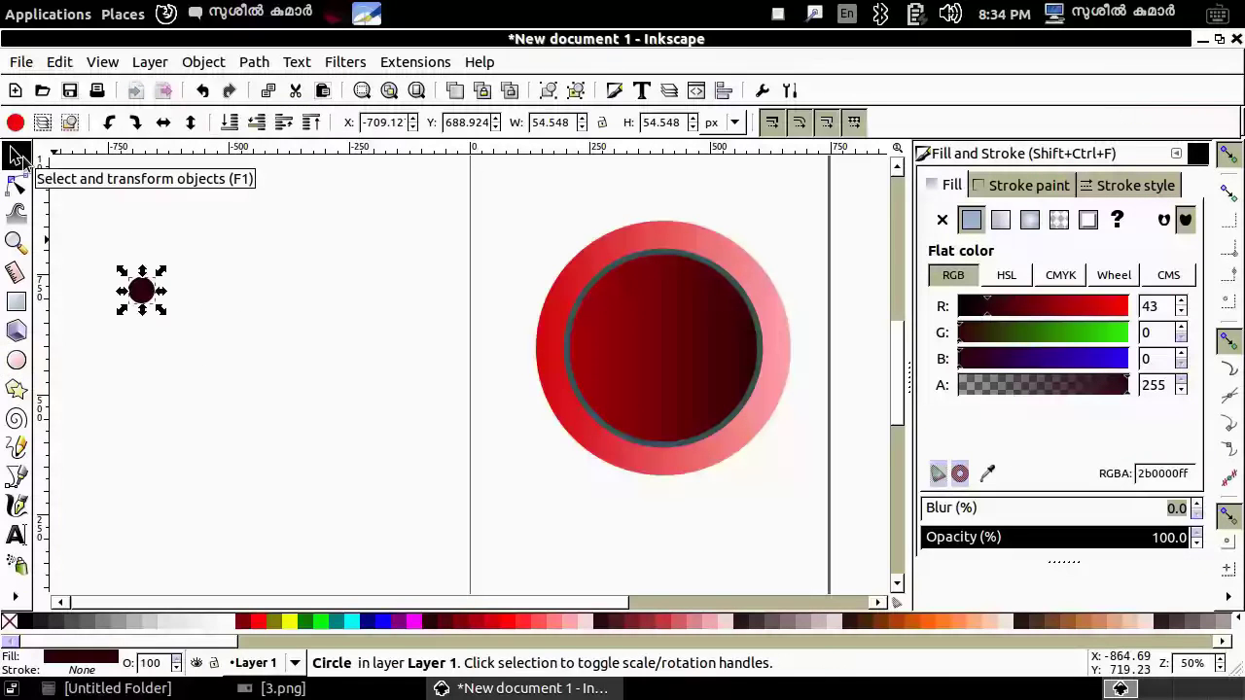
# Duplicate the small dark circle and move the copy horizontally to X -637.12 px, just right of the original.
pyautogui.click(60, 62)
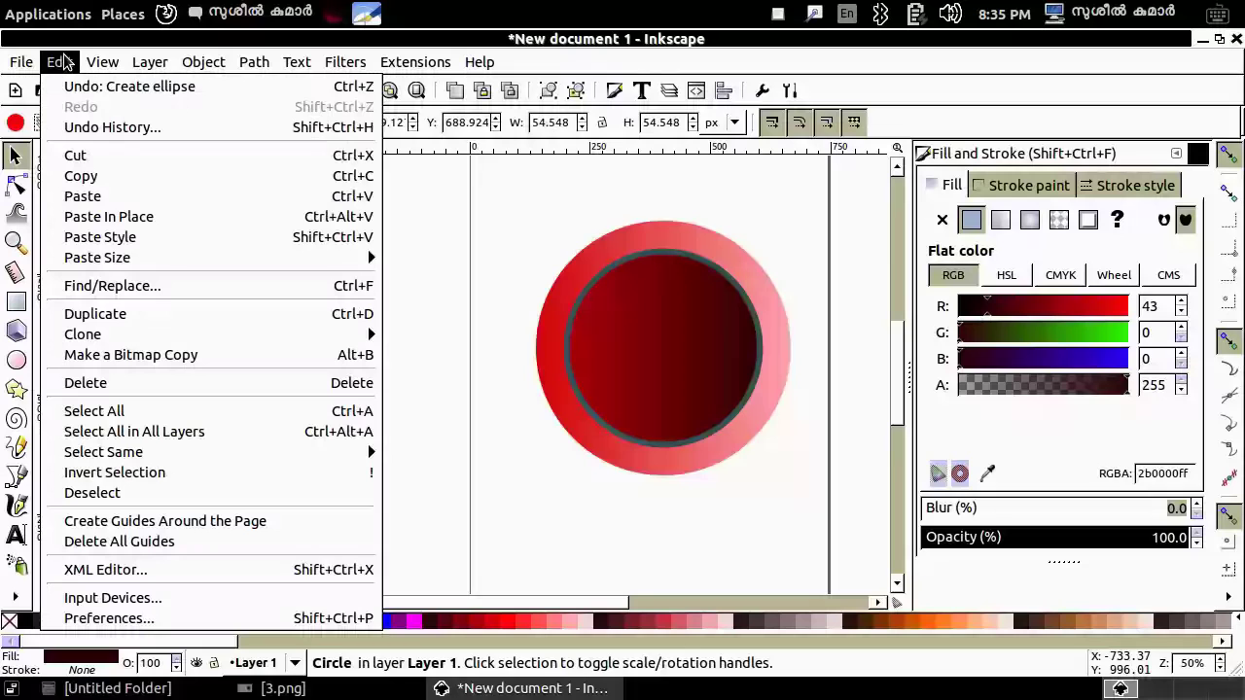
pyautogui.click(136, 323)
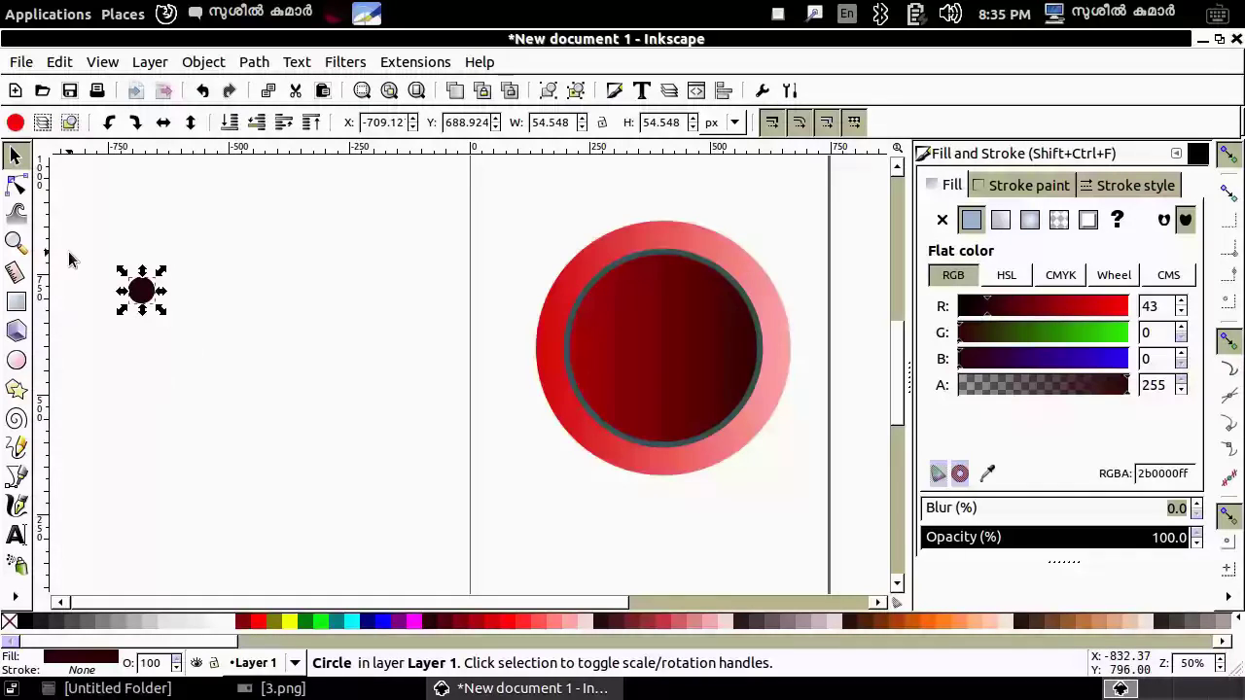
pyautogui.press('Right')
pyautogui.press('Right')
pyautogui.press('Right')
pyautogui.press('Right')
pyautogui.press('Right')
pyautogui.press('Right')
pyautogui.press('Right')
pyautogui.press('Right')
pyautogui.press('Right')
pyautogui.press('Right')
pyautogui.press('Right')
pyautogui.press('Right')
pyautogui.press('Right')
pyautogui.press('Right')
pyautogui.press('Right')
pyautogui.press('Right')
pyautogui.press('Right')
pyautogui.press('Right')
pyautogui.press('Right')
pyautogui.press('Right')
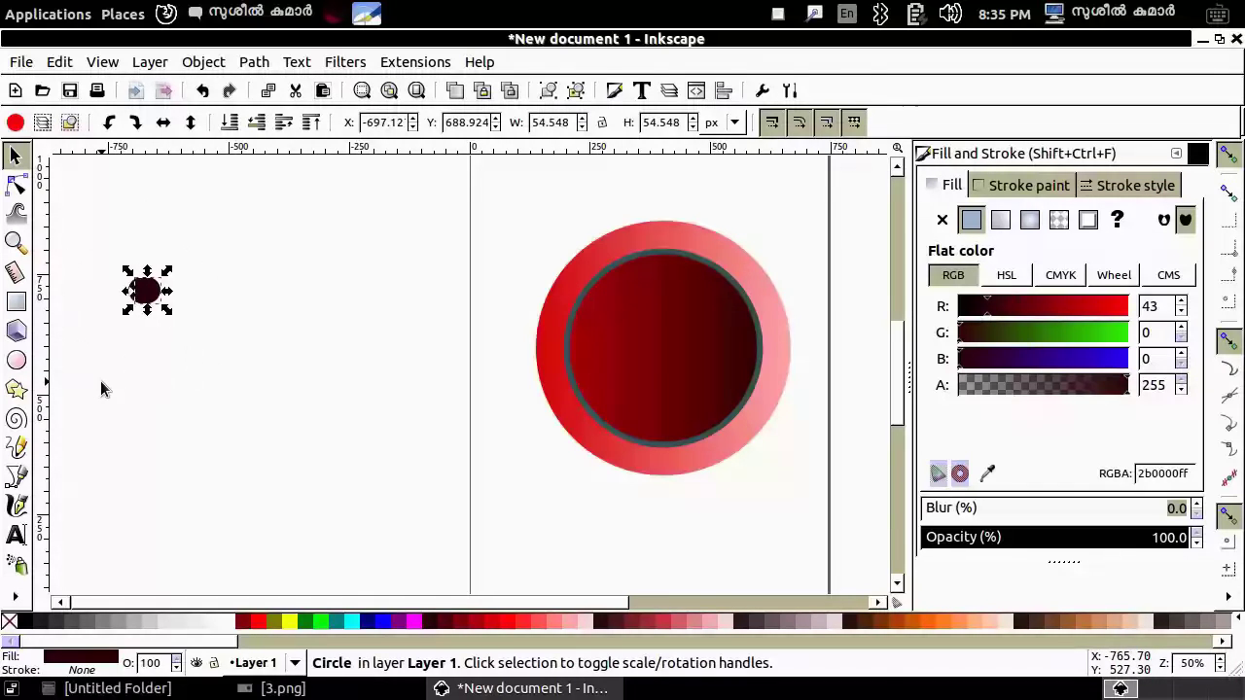
pyautogui.press('Right')
pyautogui.press('Right')
pyautogui.press('Right')
pyautogui.press('Right')
pyautogui.press('Right')
pyautogui.press('Right')
pyautogui.press('Right')
pyautogui.press('Right')
pyautogui.press('Right')
pyautogui.press('Right')
pyautogui.press('Right')
pyautogui.press('Right')
pyautogui.press('Right')
pyautogui.press('Right')
pyautogui.press('Right')
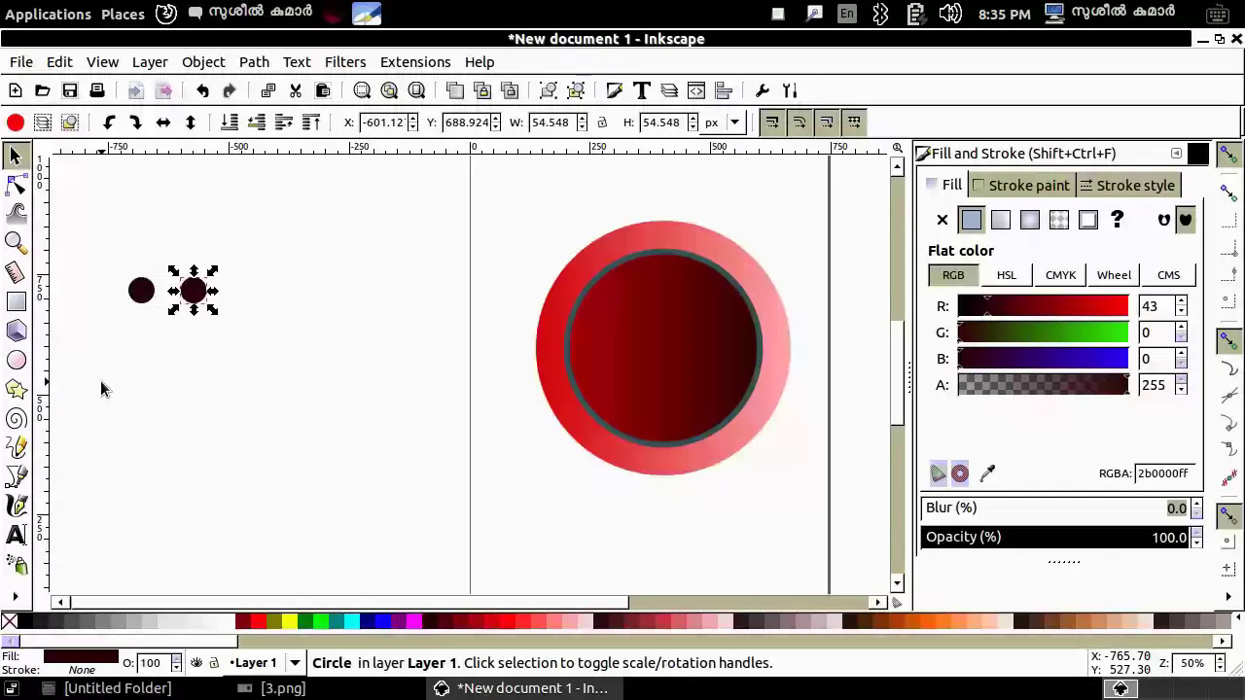
pyautogui.press('Left')
pyautogui.press('Left')
pyautogui.press('Left')
pyautogui.press('Left')
pyautogui.press('Left')
pyautogui.press('Left')
pyautogui.press('Left')
pyautogui.press('Left')
pyautogui.press('Left')
pyautogui.press('Left')
pyautogui.press('Left')
pyautogui.press('Left')
pyautogui.press('Left')
pyautogui.press('Left')
pyautogui.press('Left')
pyautogui.press('Left')
pyautogui.press('Left')
pyautogui.press('Left')
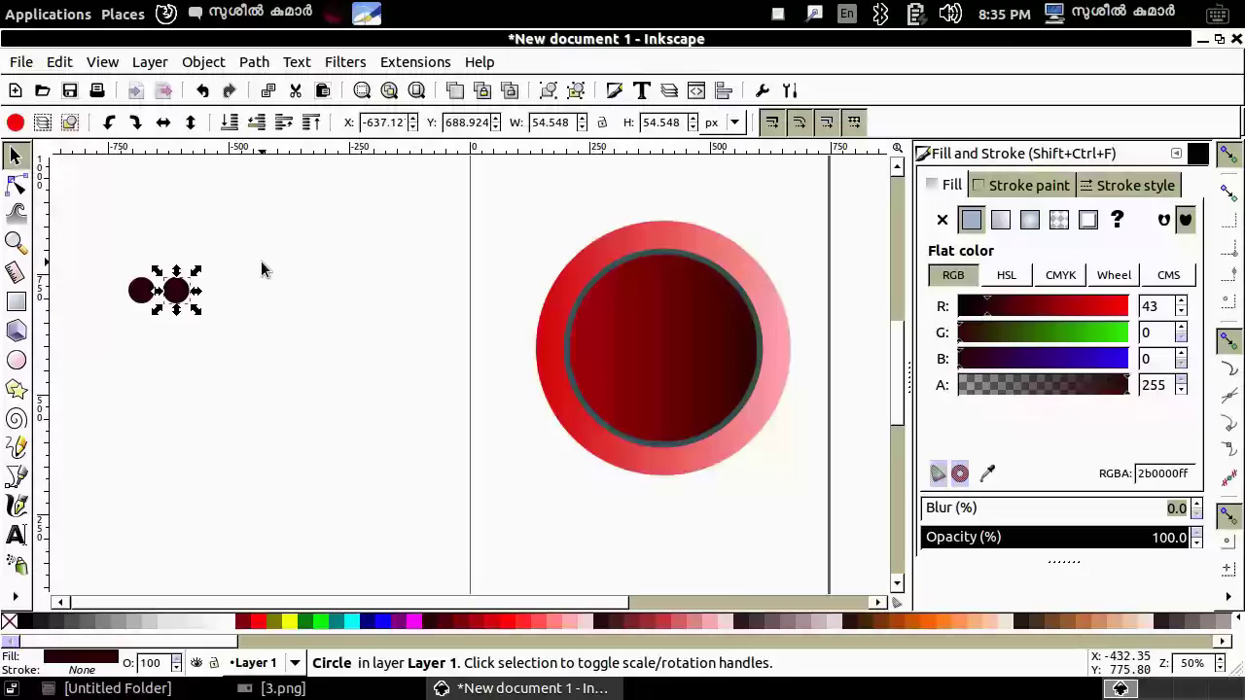
# Duplicate the pair of small circles and move the copies down to Y 618.924 px, forming a two-by-two pattern.
pyautogui.click(99, 260)
pyautogui.moveTo(99, 254)
pyautogui.mouseDown()
pyautogui.moveTo(230, 303)
pyautogui.moveTo(246, 357)
pyautogui.mouseUp()
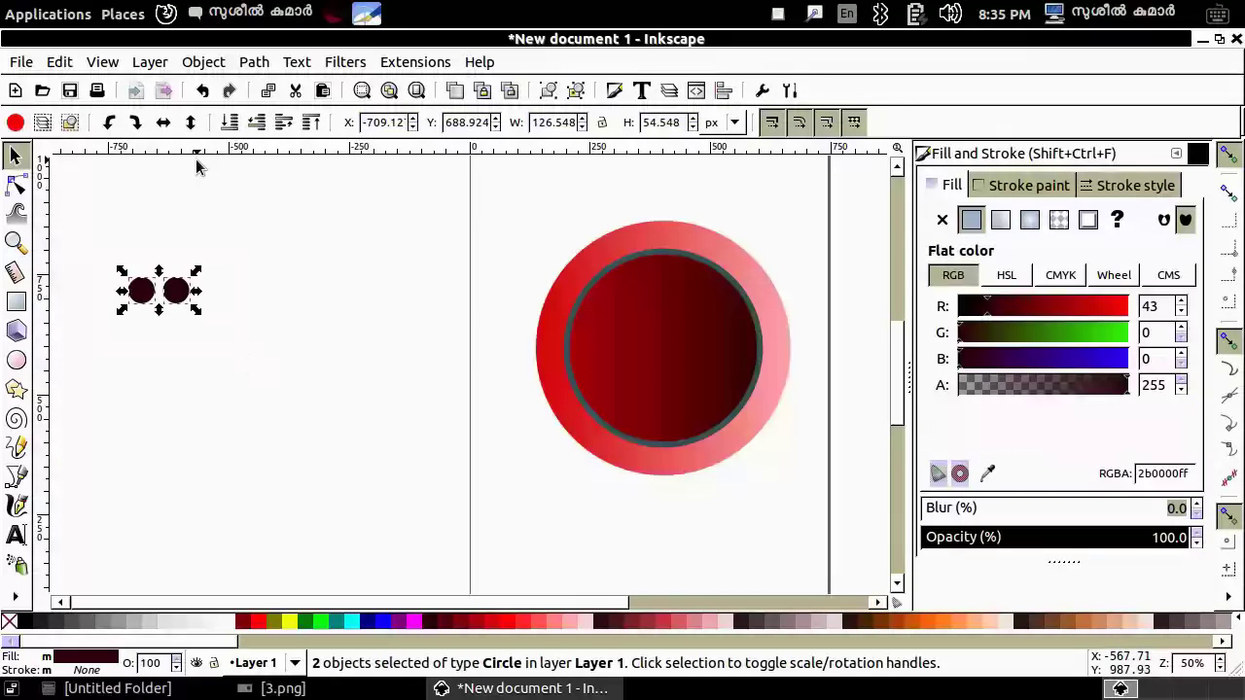
pyautogui.click(60, 64)
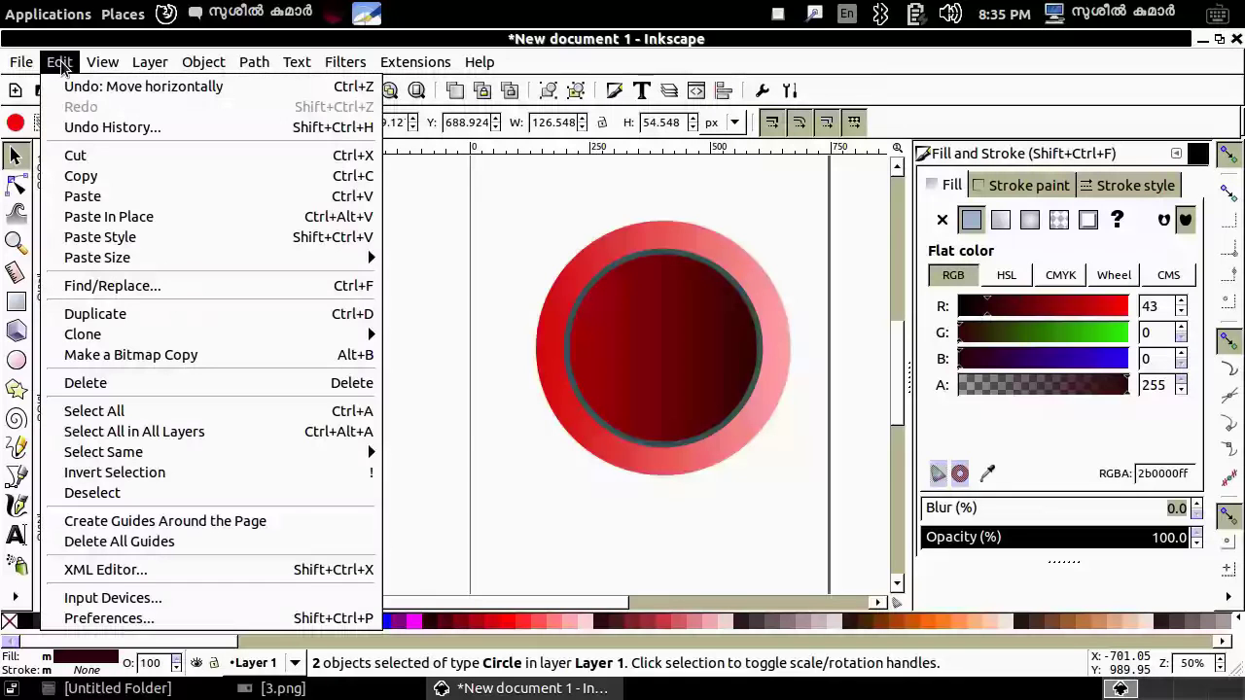
pyautogui.click(109, 324)
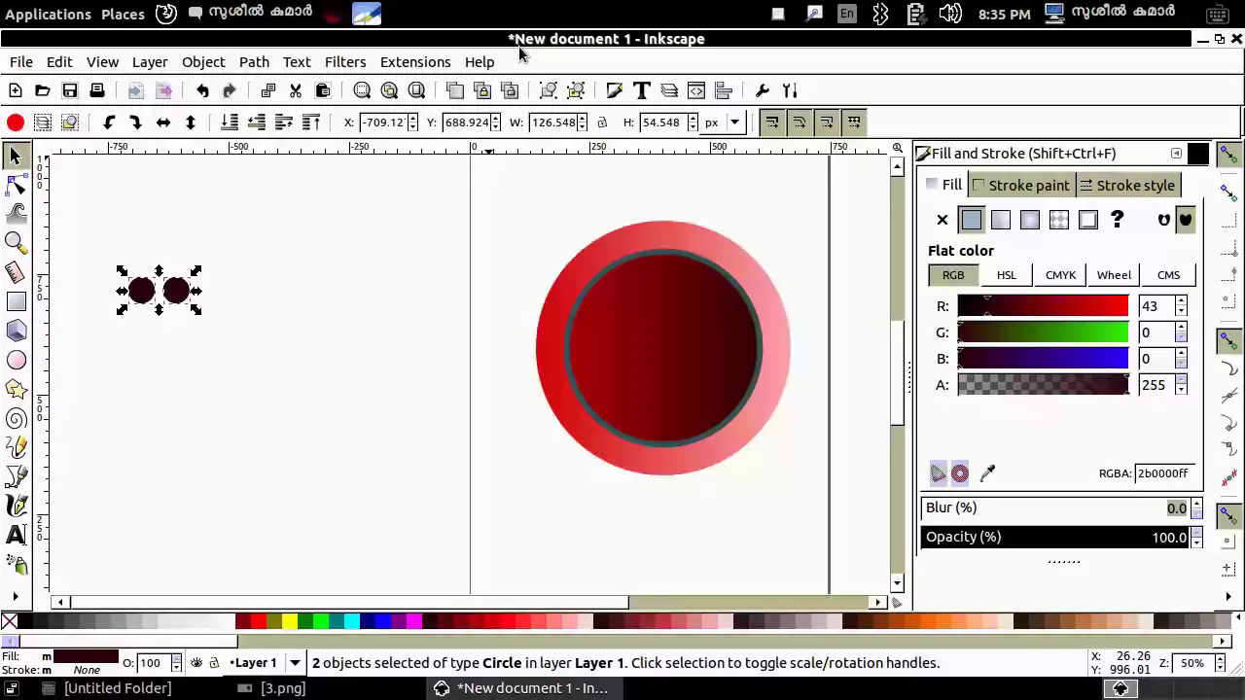
pyautogui.press('Down')
pyautogui.press('Down')
pyautogui.press('Down')
pyautogui.press('Down')
pyautogui.press('Down')
pyautogui.press('Down')
pyautogui.press('Down')
pyautogui.press('Down')
pyautogui.press('Down')
pyautogui.press('Down')
pyautogui.press('Down')
pyautogui.press('Down')
pyautogui.press('Down')
pyautogui.press('Down')
pyautogui.press('Down')
pyautogui.press('Down')
pyautogui.press('Down')
pyautogui.press('Down')
pyautogui.press('Down')
pyautogui.press('Down')
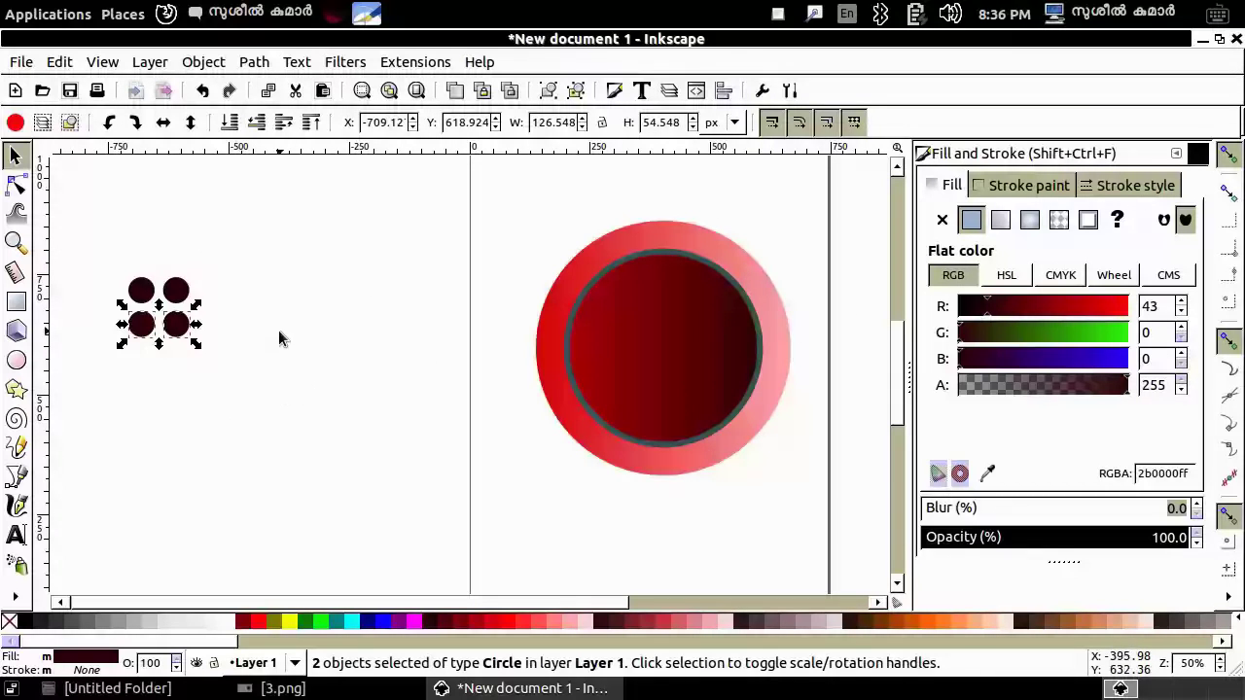
# Group the four small circles and move the group to the centre of the button's inner circle.
pyautogui.click(70, 222)
pyautogui.moveTo(78, 230); pyautogui.dragTo(275, 401)
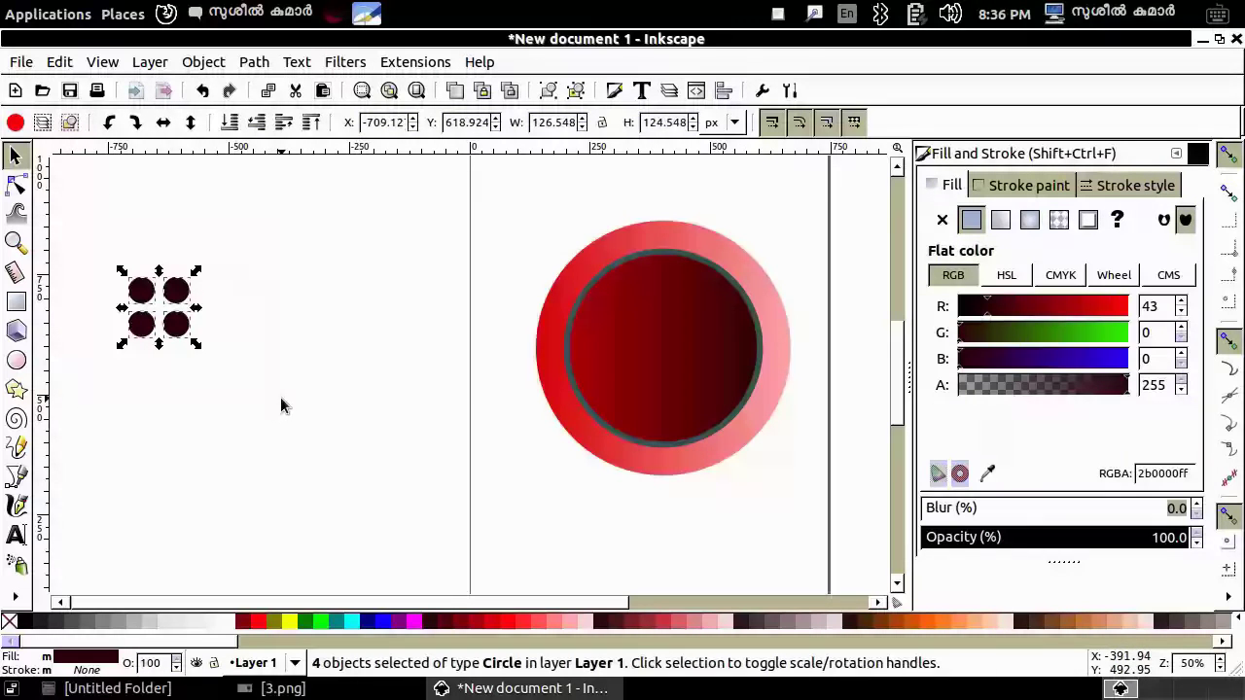
pyautogui.click(207, 63)
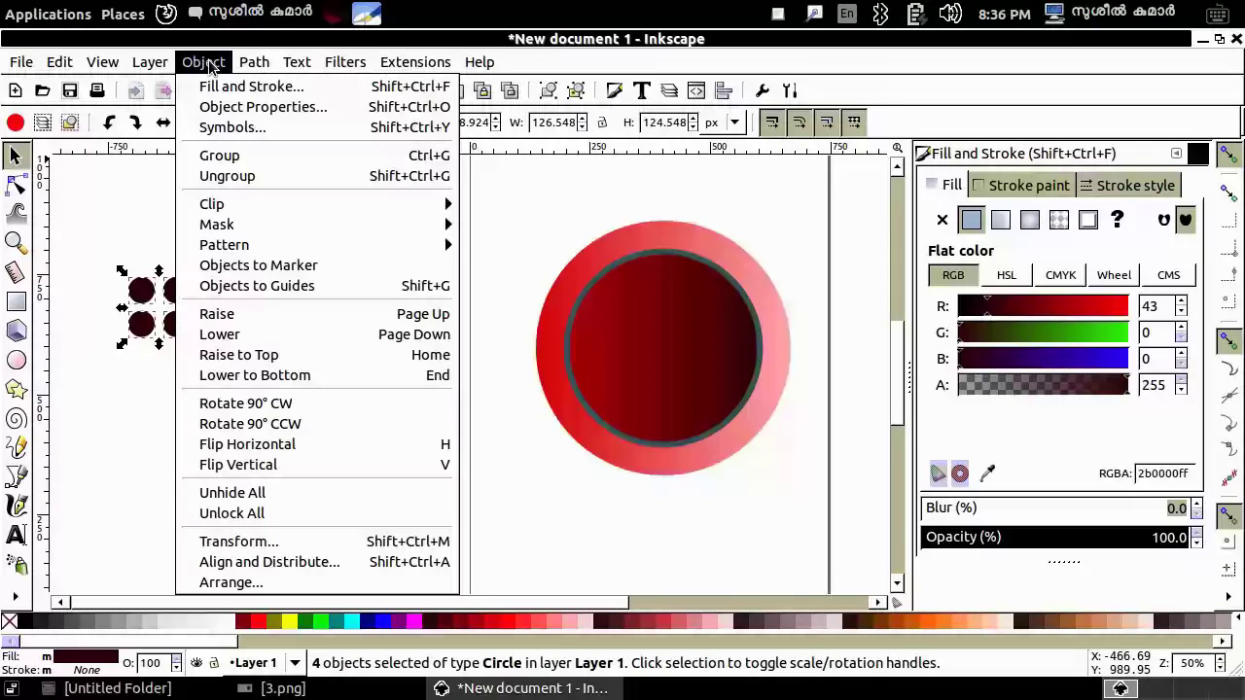
pyautogui.click(232, 157)
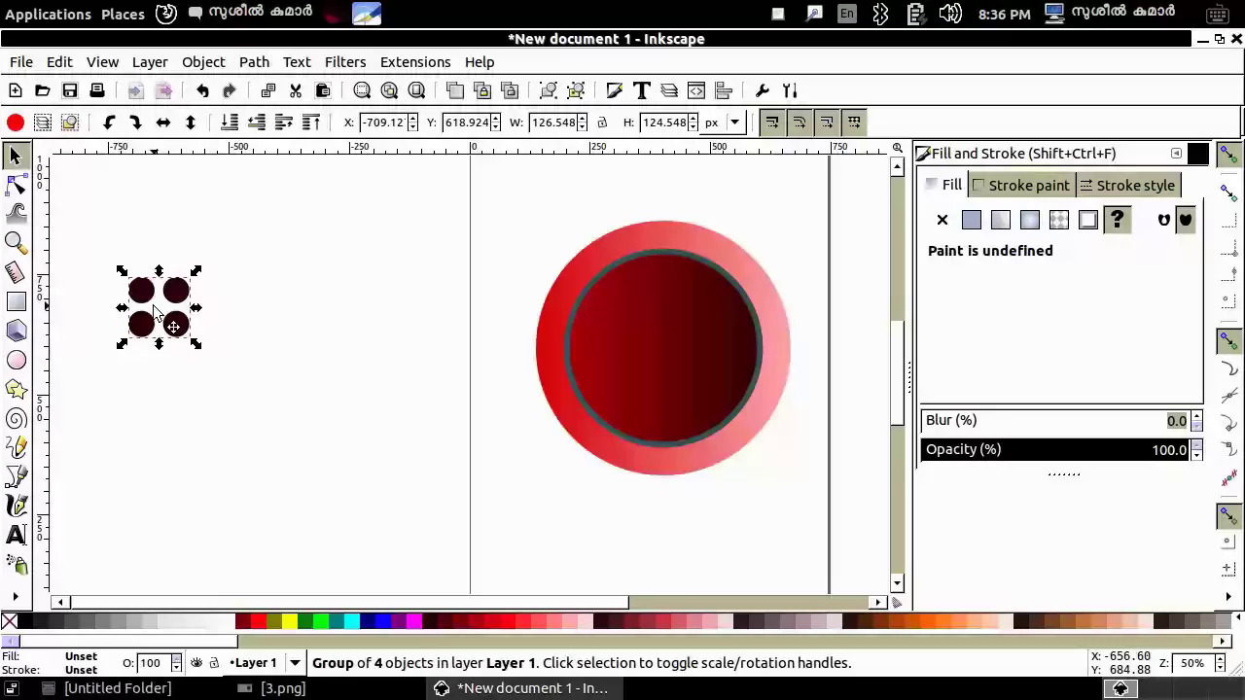
pyautogui.moveTo(154, 309); pyautogui.dragTo(656, 338)
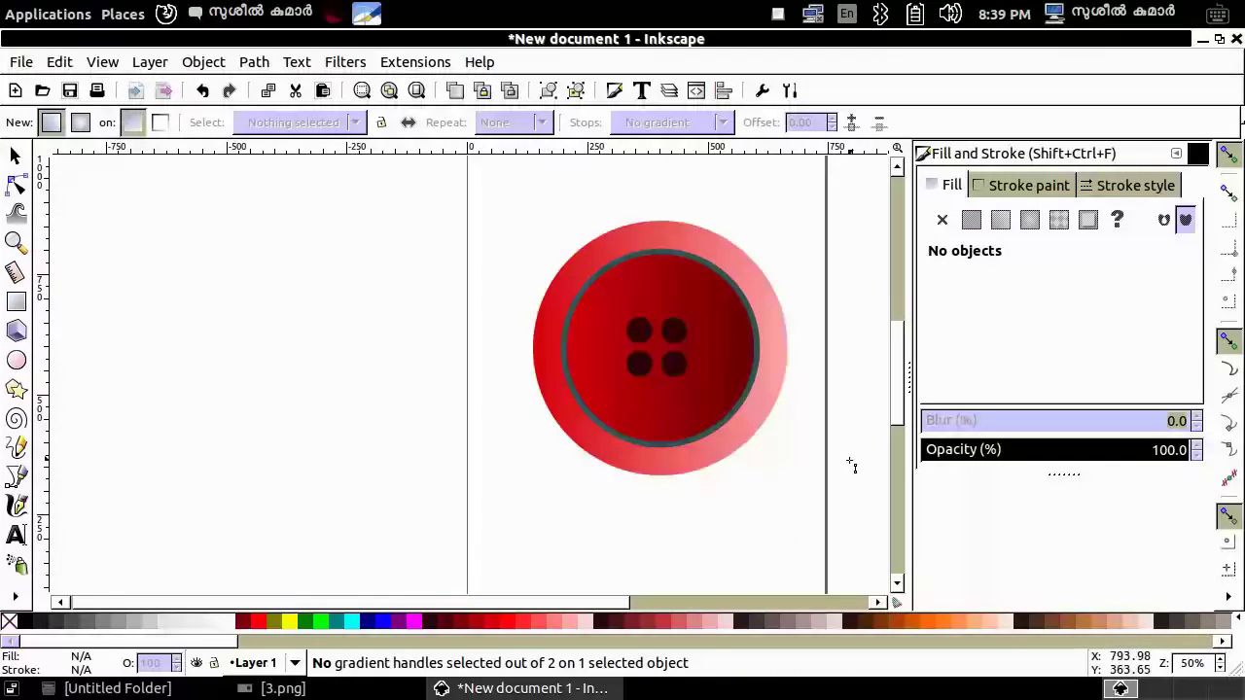
# Save the drawing as an Inkscape SVG in the home folder's Exam10, named with the register number followed by -1.
pyautogui.click(19, 64)
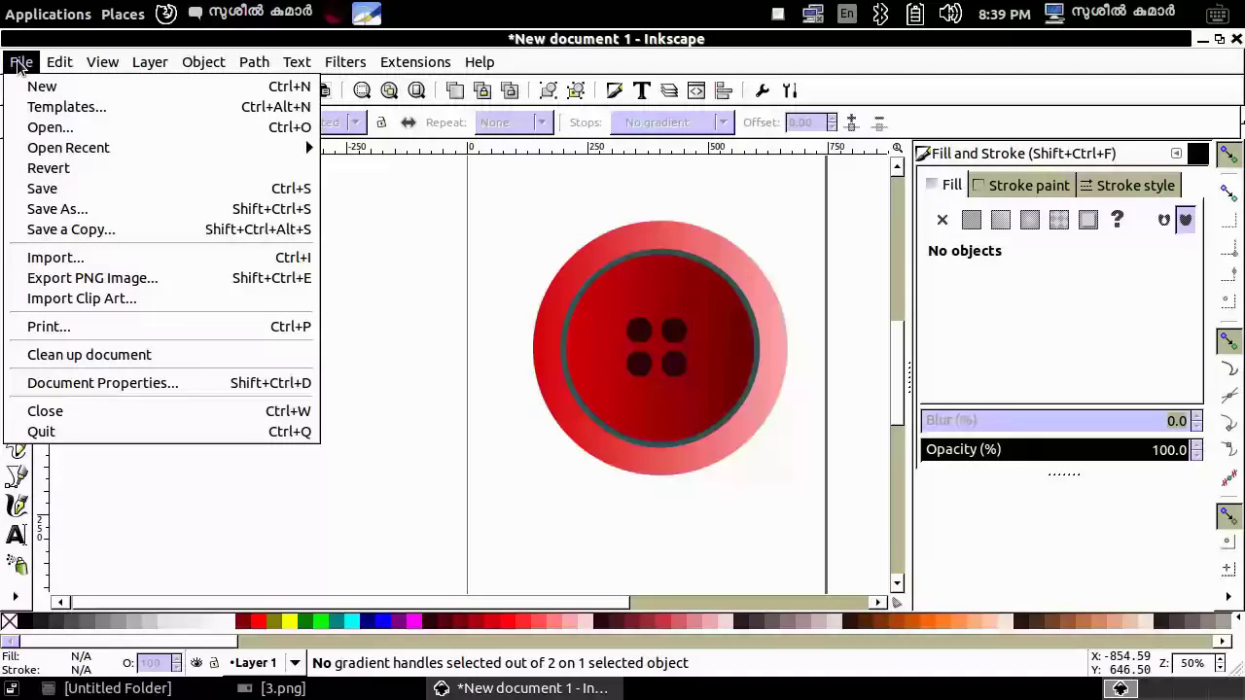
pyautogui.click(43, 190)
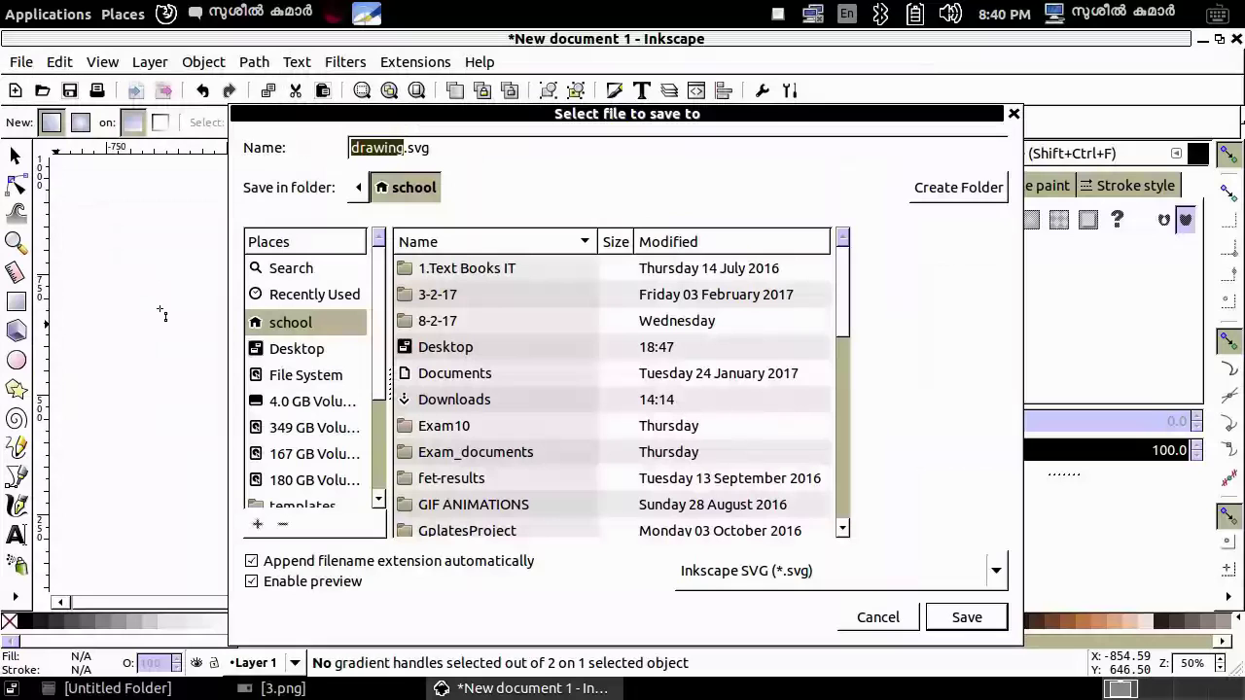
pyautogui.click(303, 349)
pyautogui.click(302, 326)
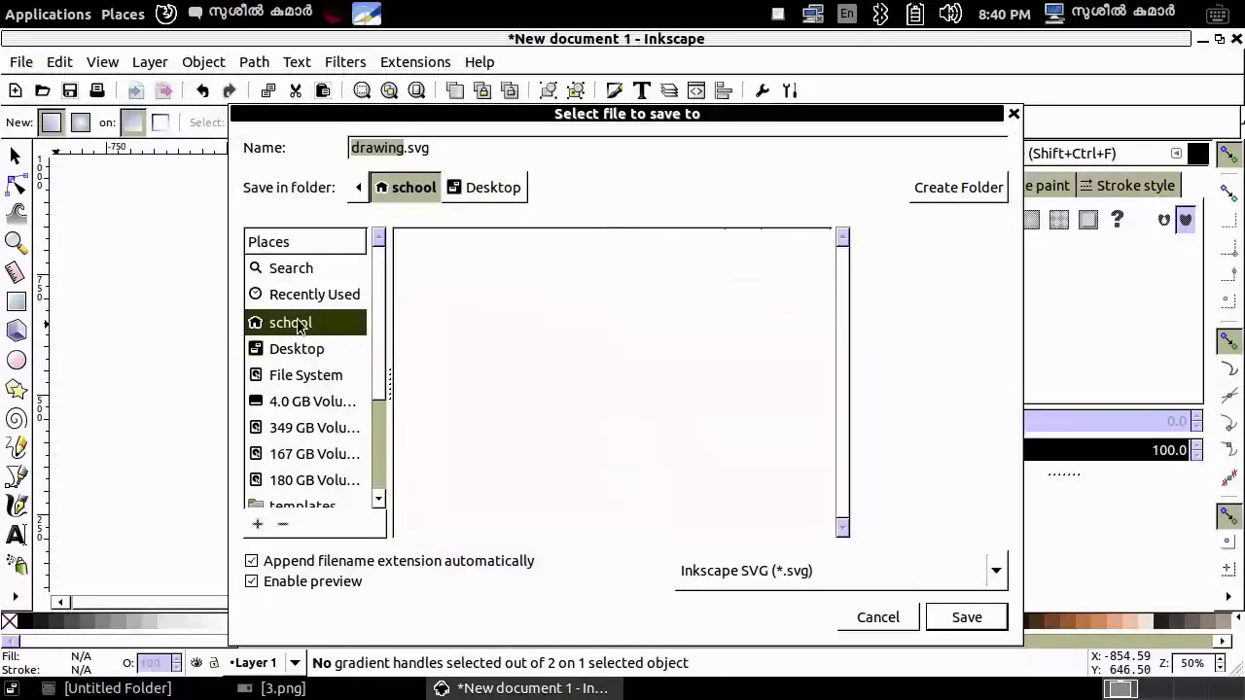
pyautogui.click(302, 294)
pyautogui.click(310, 350)
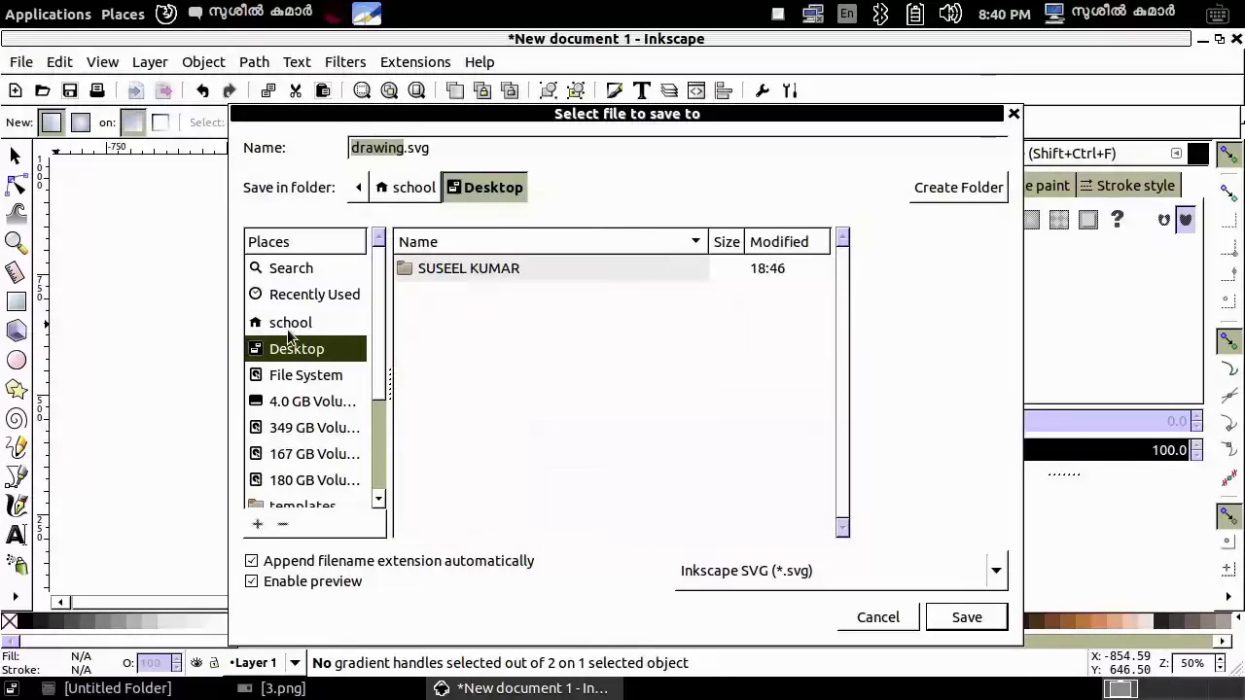
pyautogui.click(289, 332)
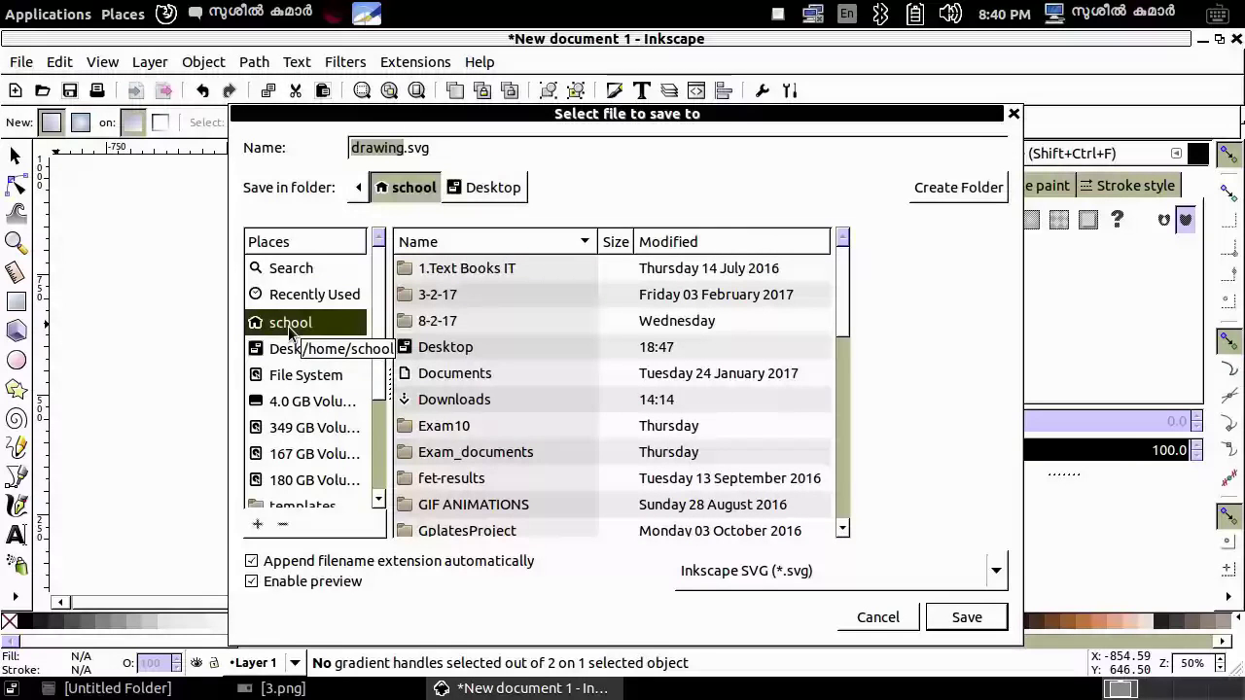
pyautogui.doubleClick(426, 428)
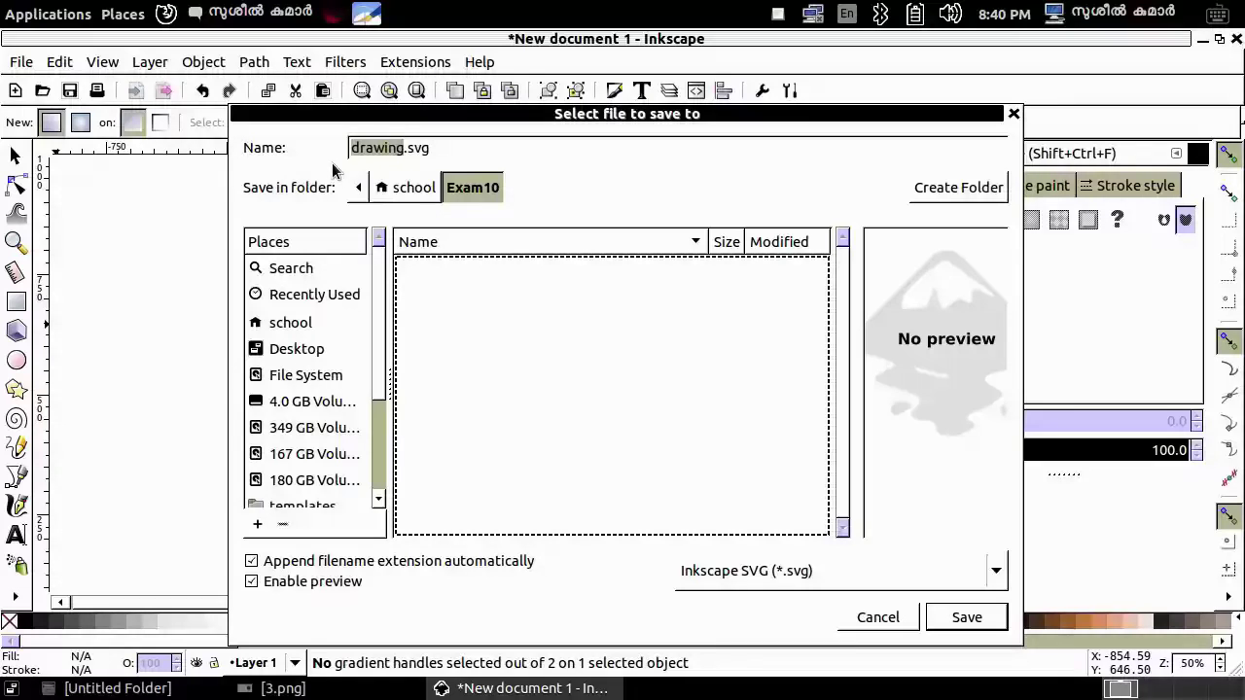
pyautogui.write('343456')
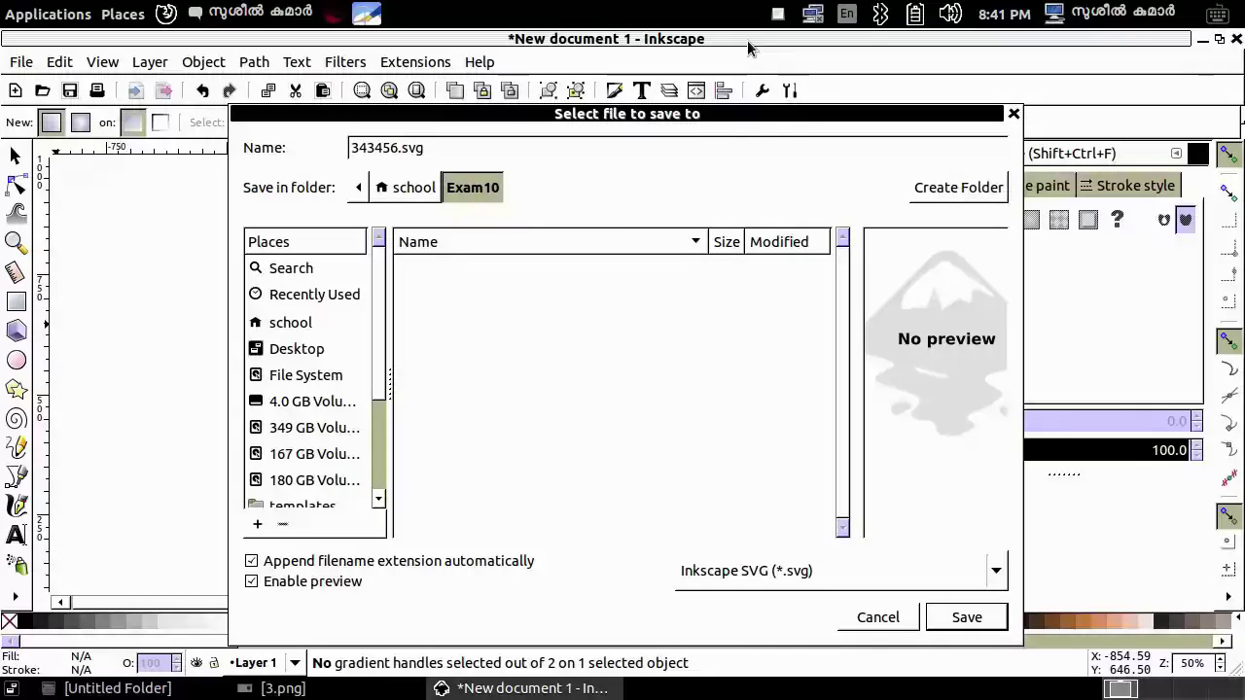
pyautogui.write('-1')
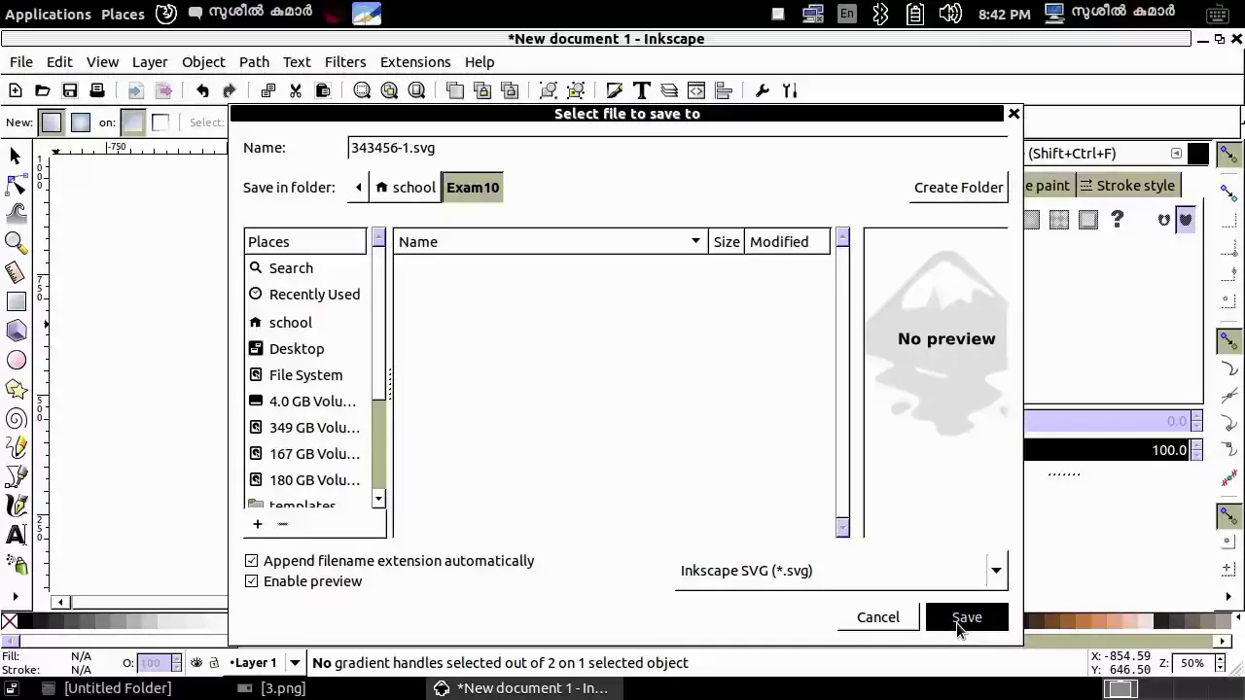
pyautogui.click(958, 623)
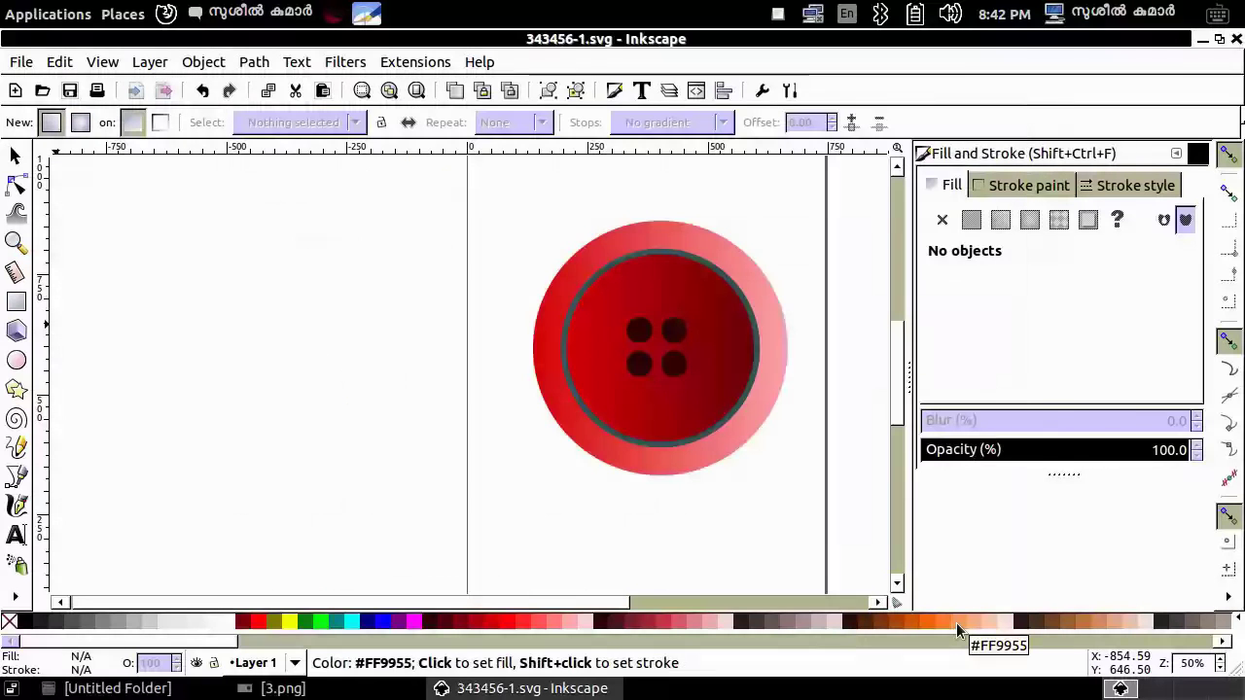